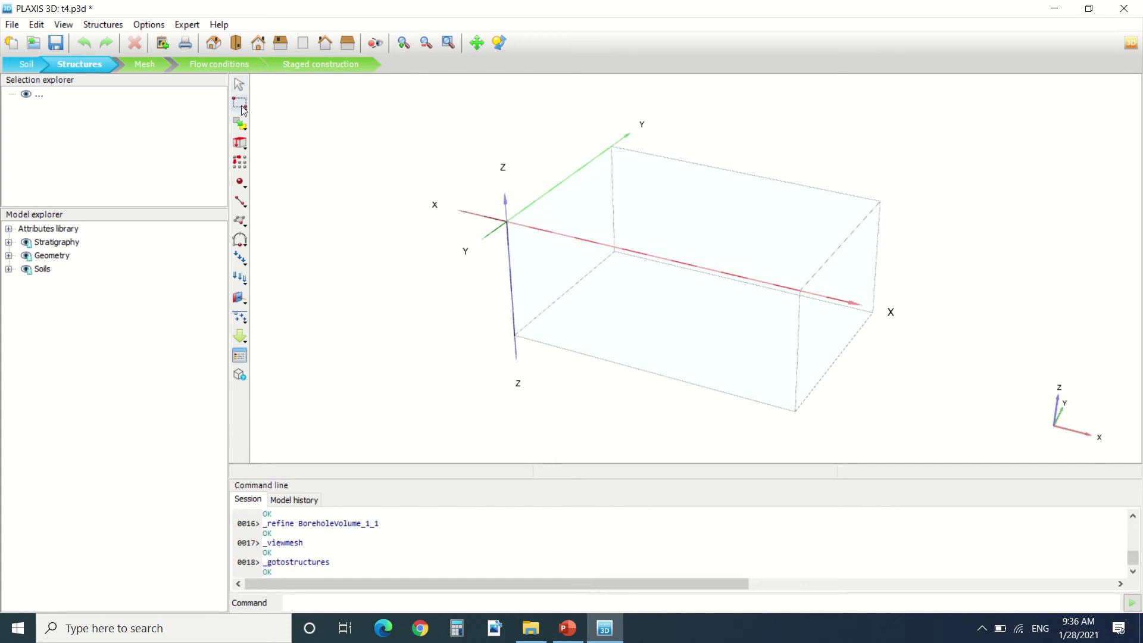
# Look through the selection and move/rotate tool options, then pick the Create line tool.
pyautogui.click(243, 108)
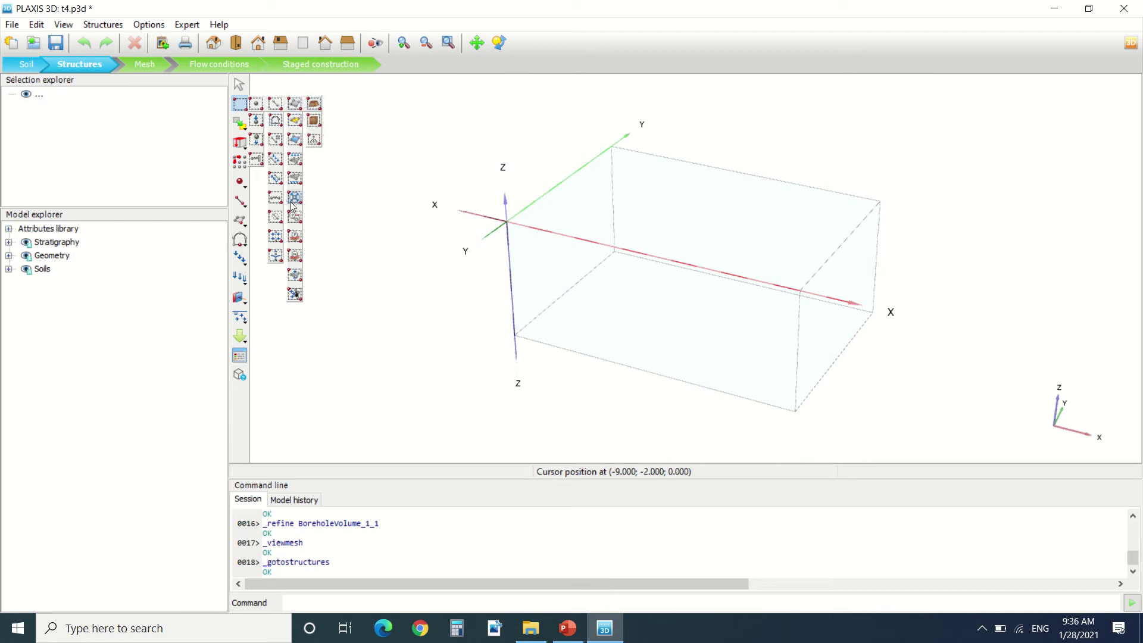
pyautogui.click(244, 124)
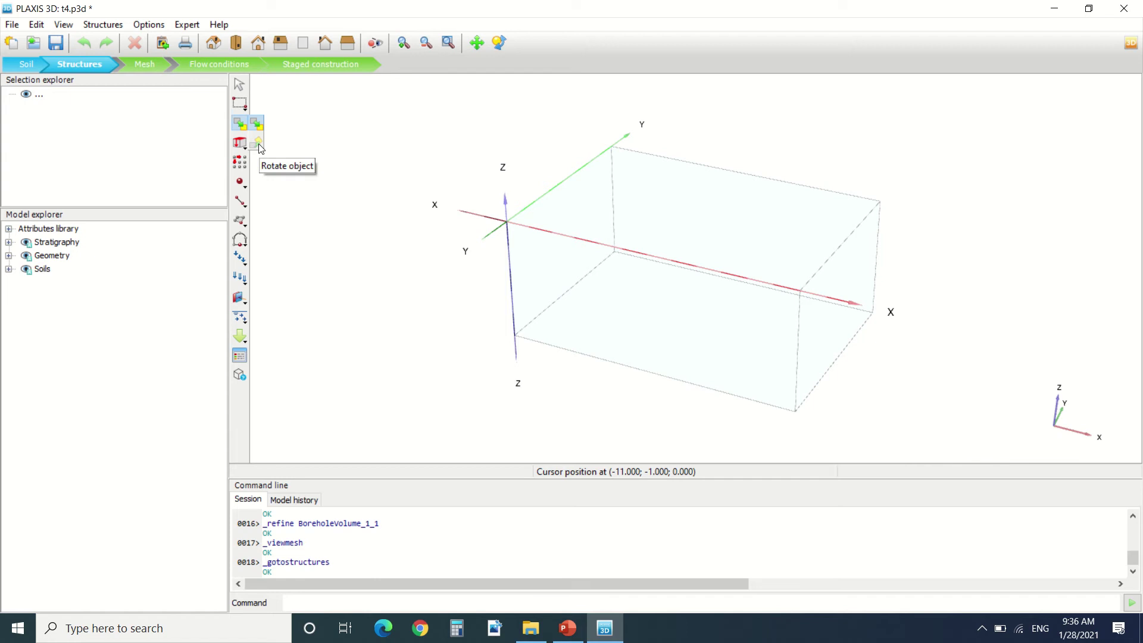
pyautogui.moveTo(253, 150)
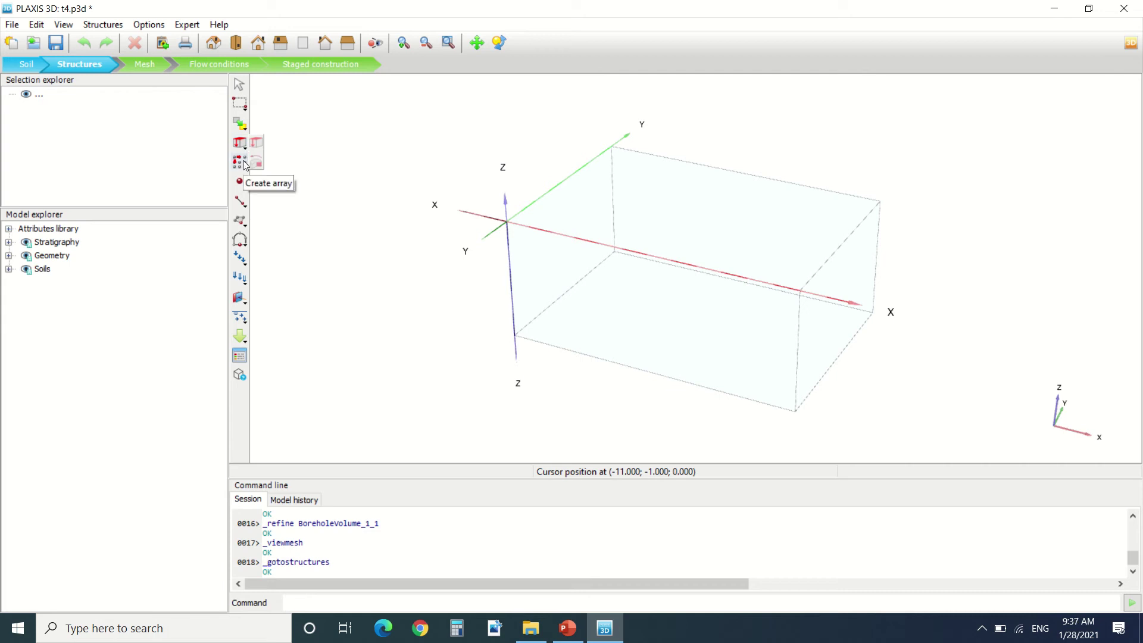
pyautogui.click(241, 201)
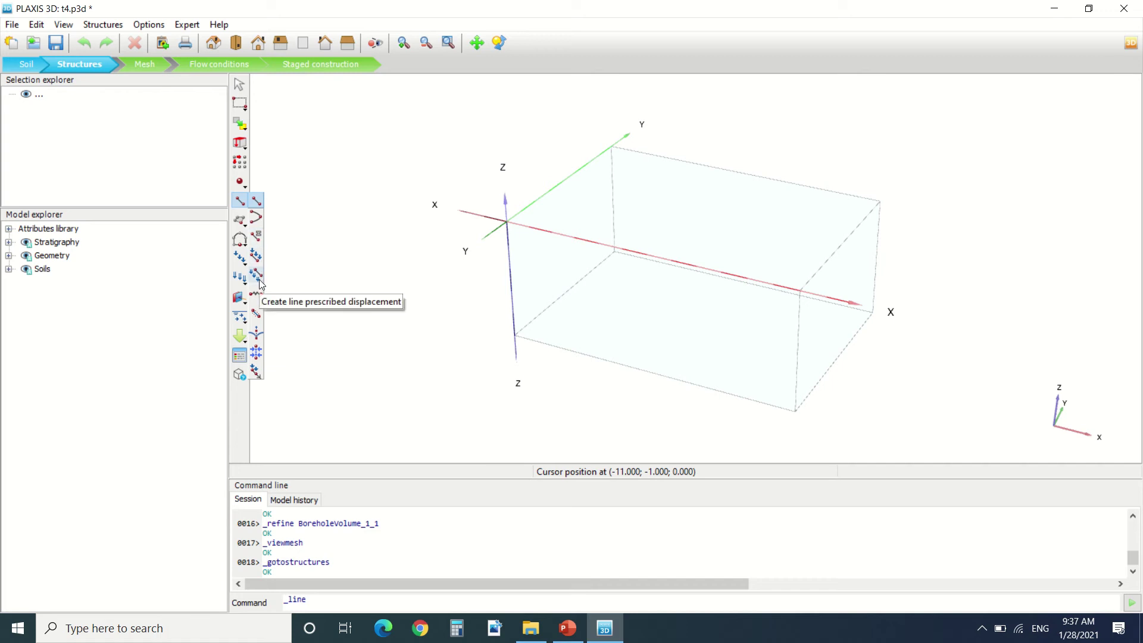
pyautogui.click(241, 223)
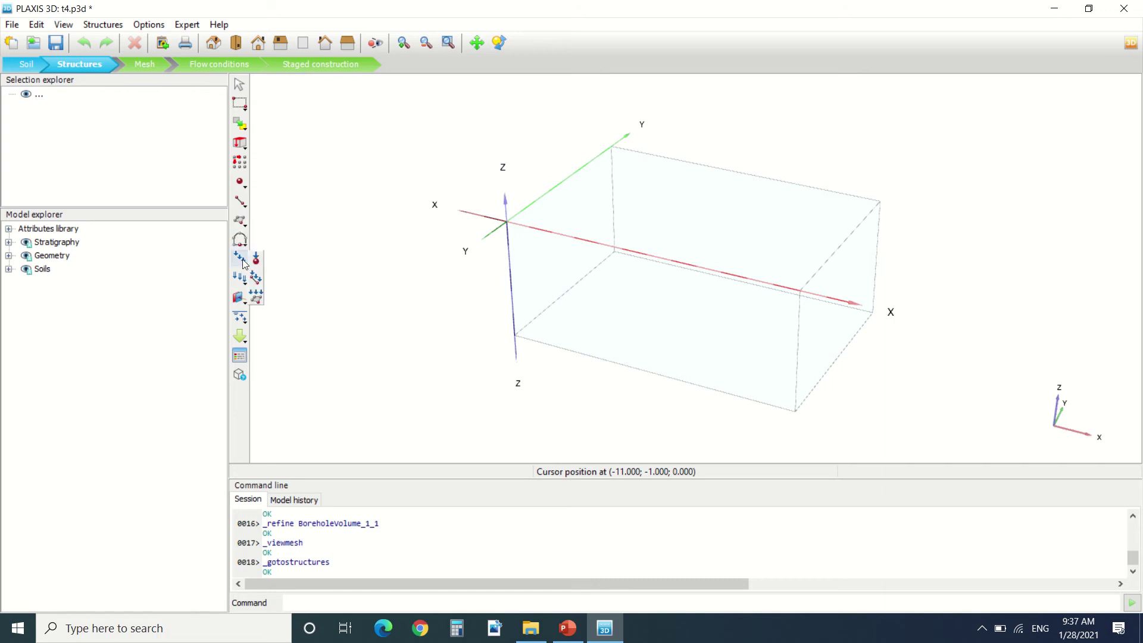
pyautogui.moveTo(244, 277)
pyautogui.moveTo(240, 297)
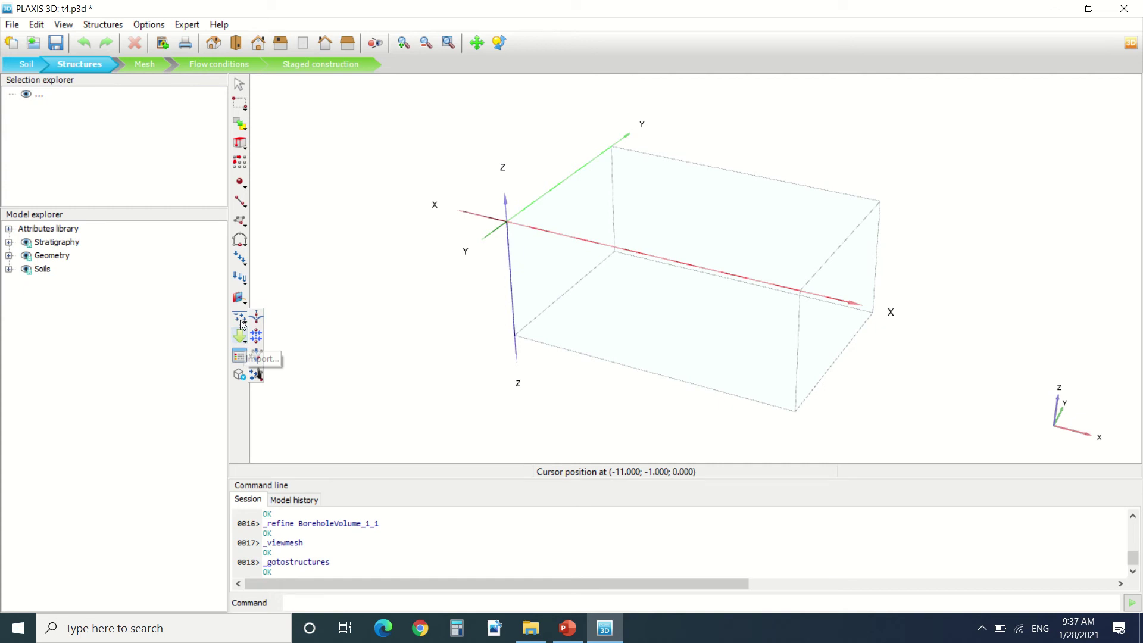
pyautogui.click(241, 356)
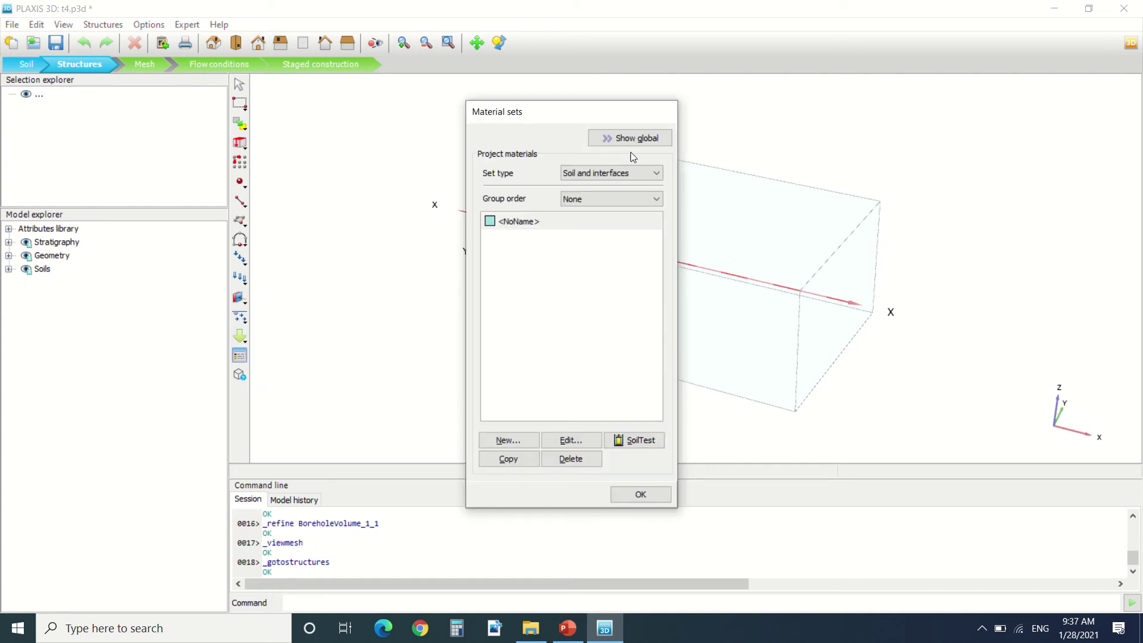
pyautogui.click(610, 173)
pyautogui.click(596, 182)
pyautogui.click(664, 493)
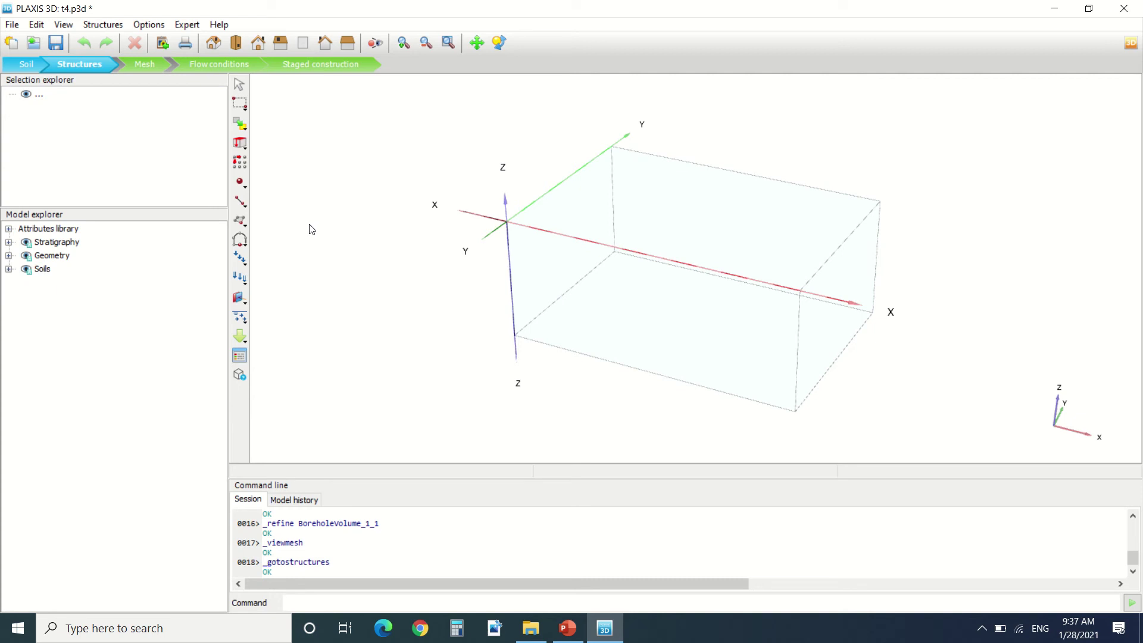
# Draw Polygon_1 with corners at (-1,-8,0), (5,-10,0), (3,-7,0) and (0,-6,0).
pyautogui.click(242, 223)
pyautogui.click(256, 221)
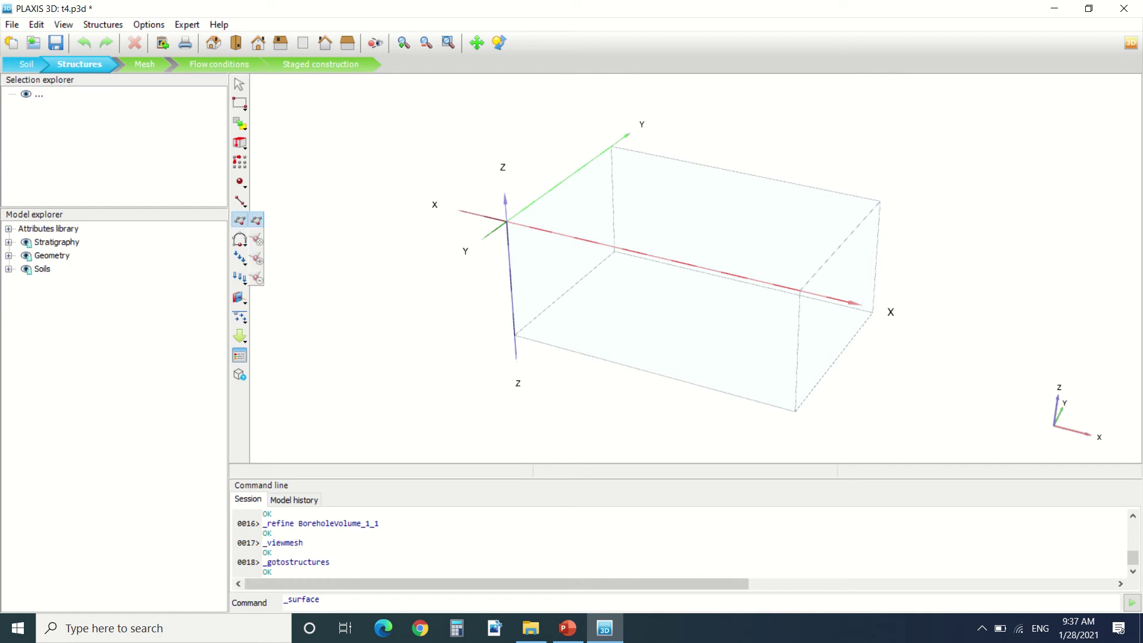
pyautogui.click(350, 310)
pyautogui.click(464, 381)
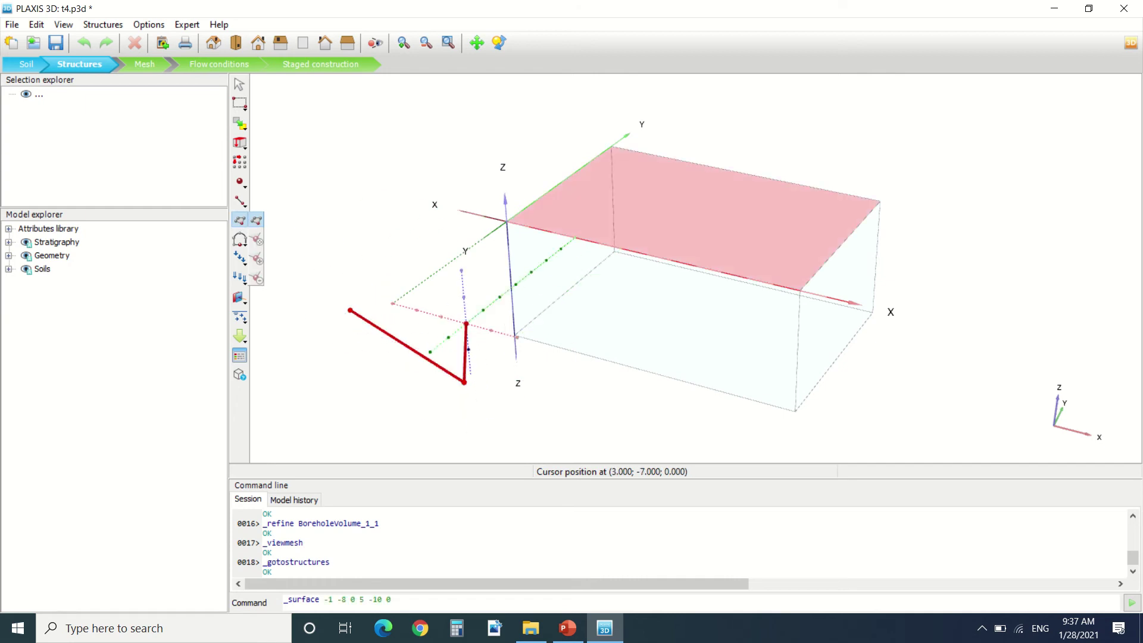
pyautogui.click(467, 323)
pyautogui.rightClick(467, 324)
pyautogui.click(411, 289)
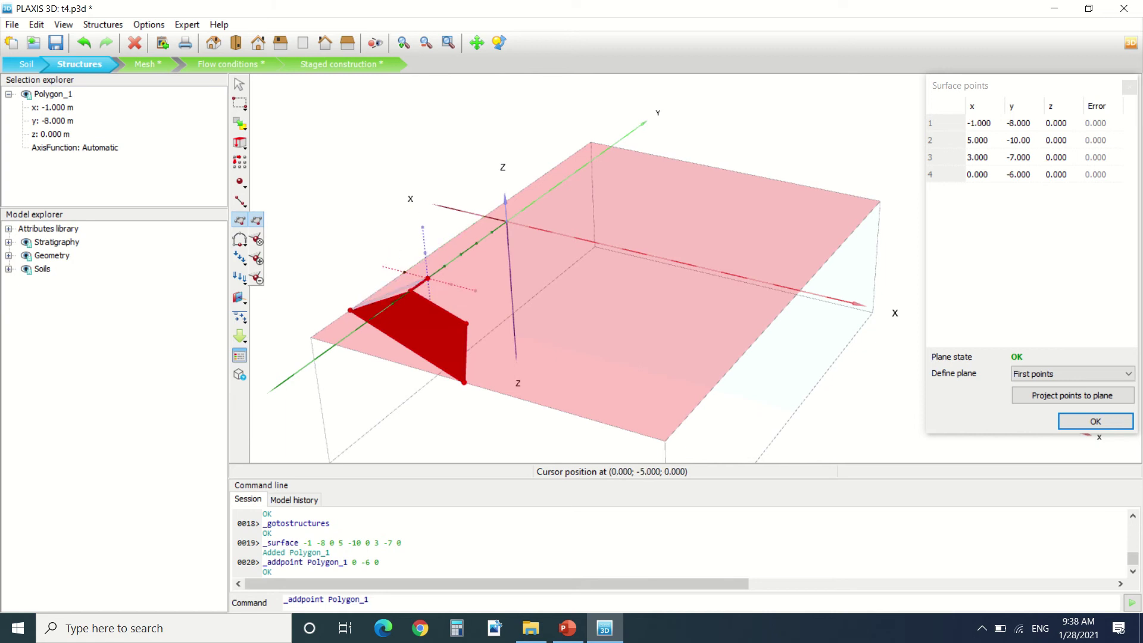
# Set Polygon_1's first two corner points to (0, 0) and (4, 0).
pyautogui.doubleClick(987, 124)
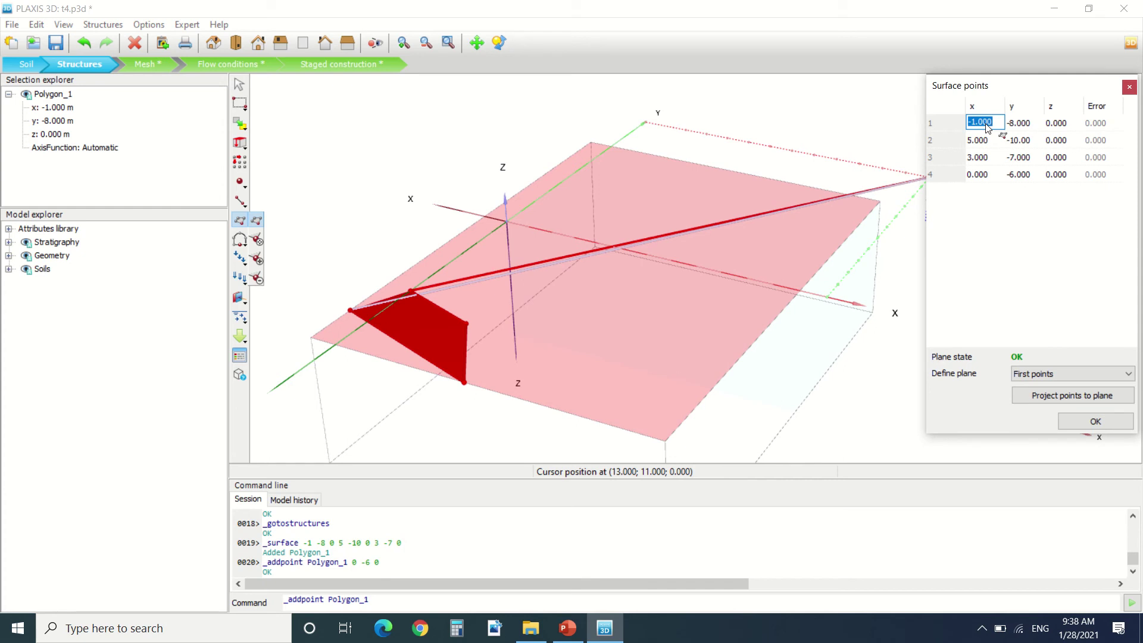
pyautogui.write('0')
pyautogui.doubleClick(1021, 126)
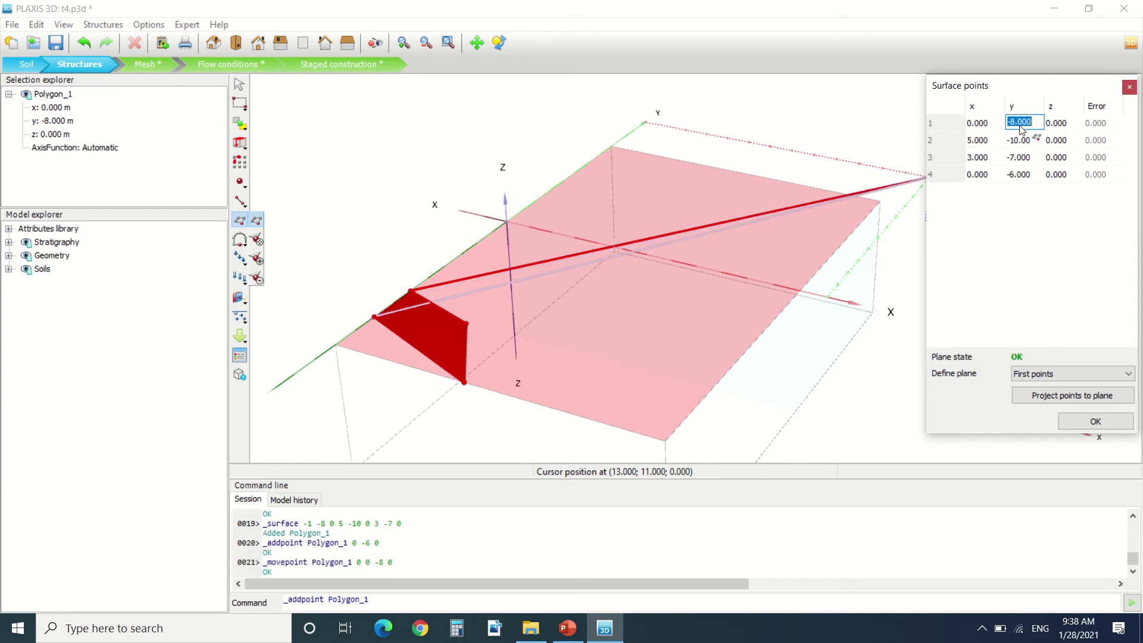
pyautogui.write('0')
pyautogui.doubleClick(984, 140)
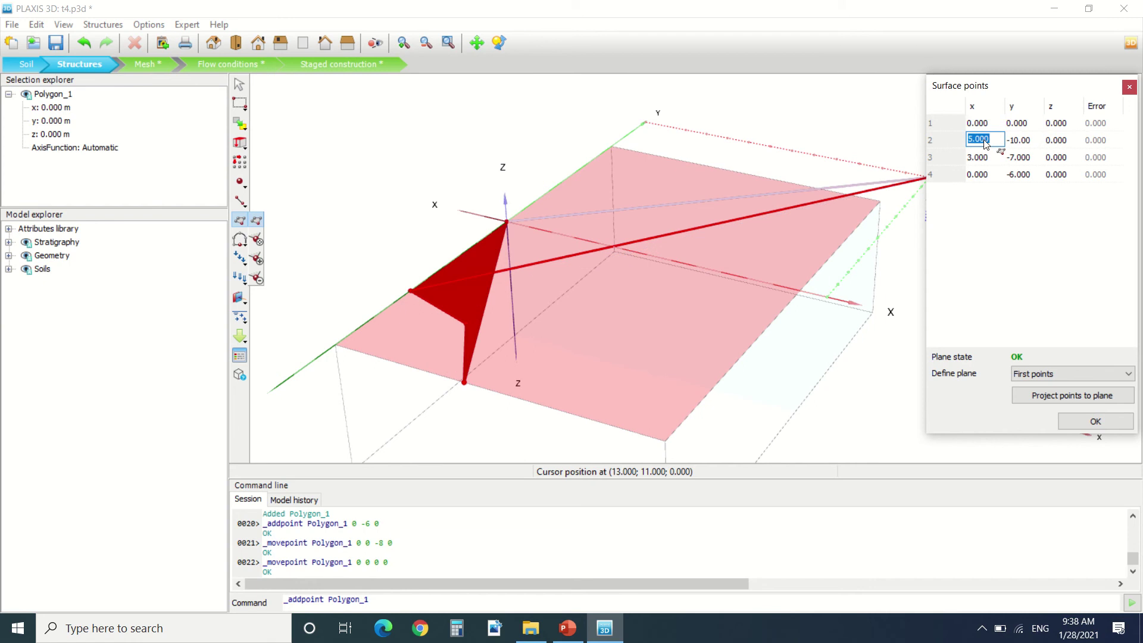
pyautogui.write('4')
pyautogui.doubleClick(1022, 140)
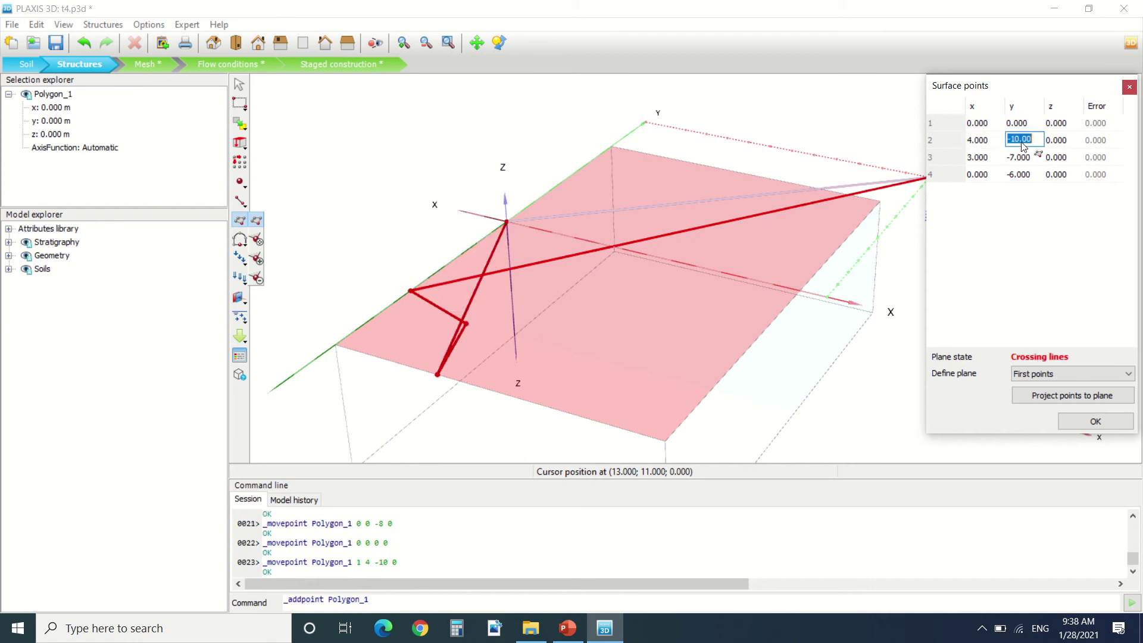
pyautogui.write('0')
# Set the third and fourth corner points to (4, 4) and (0, 4).
pyautogui.doubleClick(988, 159)
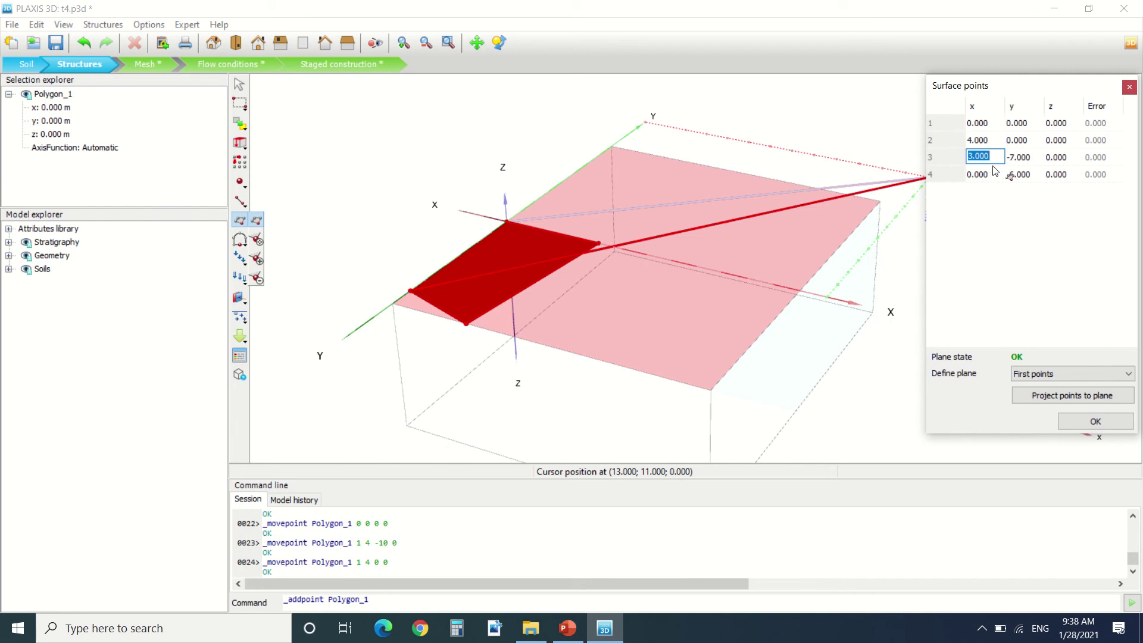
pyautogui.write('4')
pyautogui.press('Tab')
pyautogui.write('4')
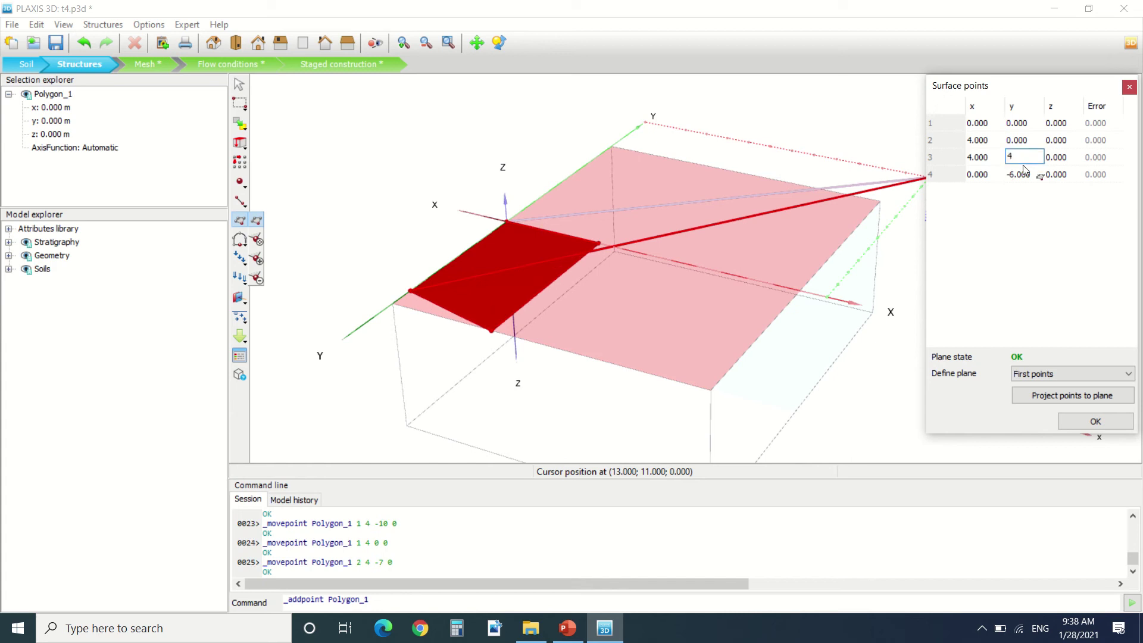
pyautogui.click(992, 180)
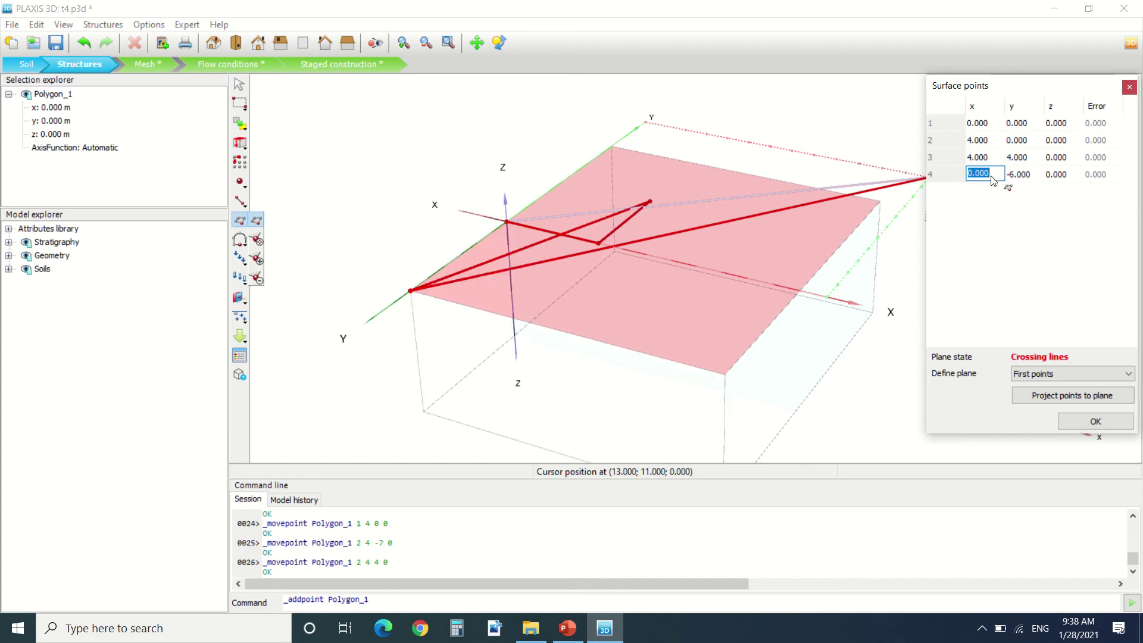
pyautogui.write('0')
pyautogui.click(1031, 178)
pyautogui.write('4')
pyautogui.click(1027, 207)
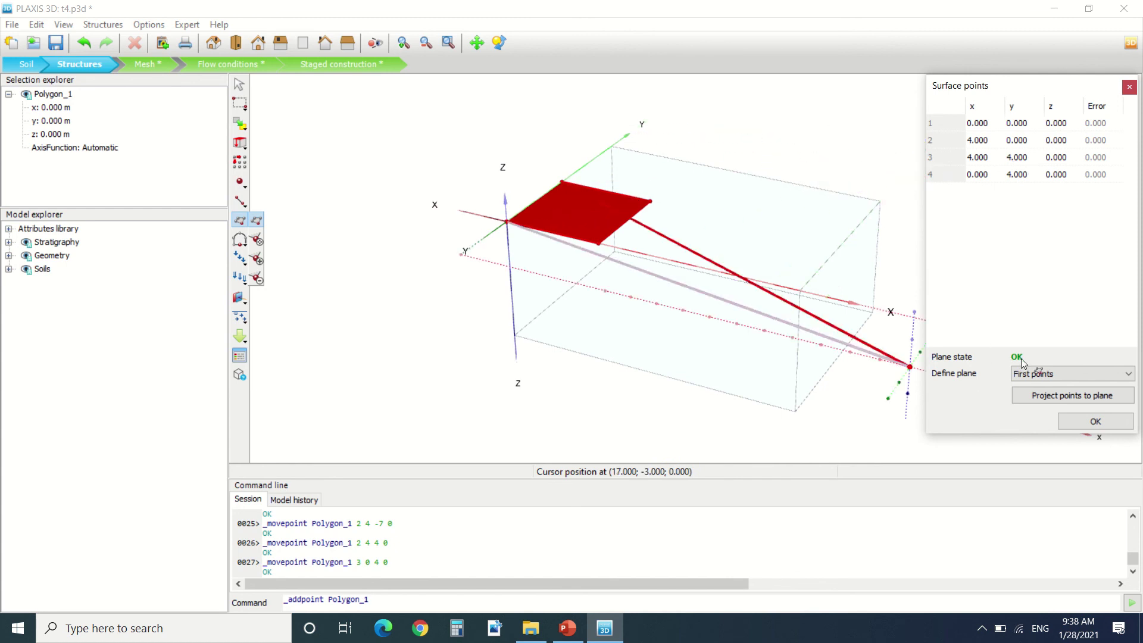
# Correct point 2's y to 0 and point 3's y to 4, then close the points table.
pyautogui.click(984, 159)
pyautogui.click(1016, 159)
pyautogui.write('0')
pyautogui.click(1023, 141)
pyautogui.write('4')
pyautogui.press('Return')
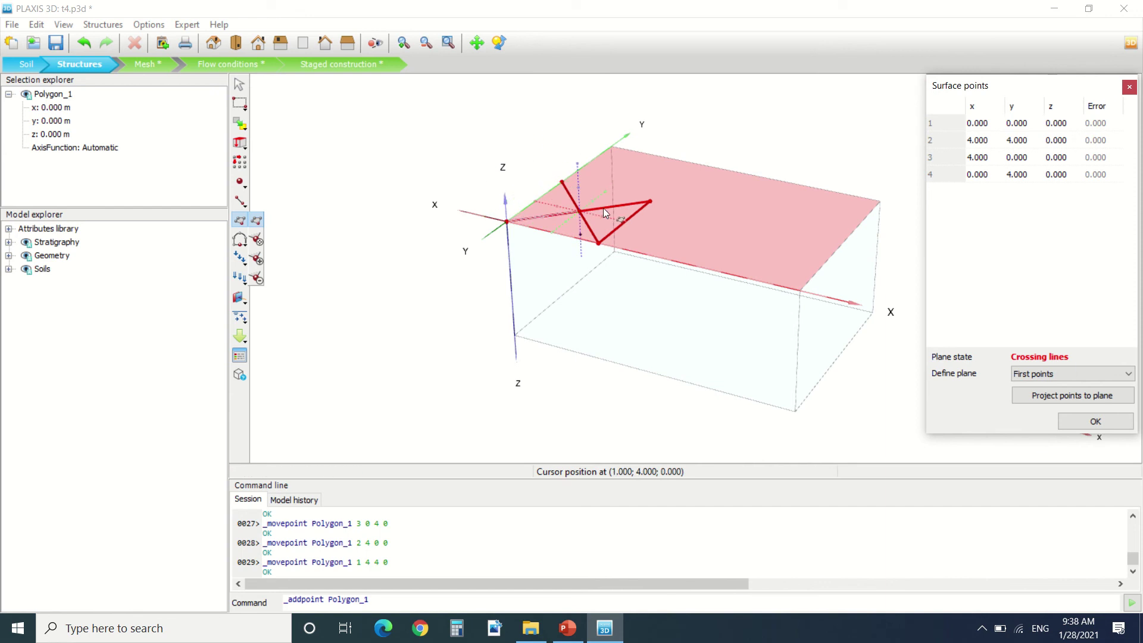
pyautogui.click(1015, 144)
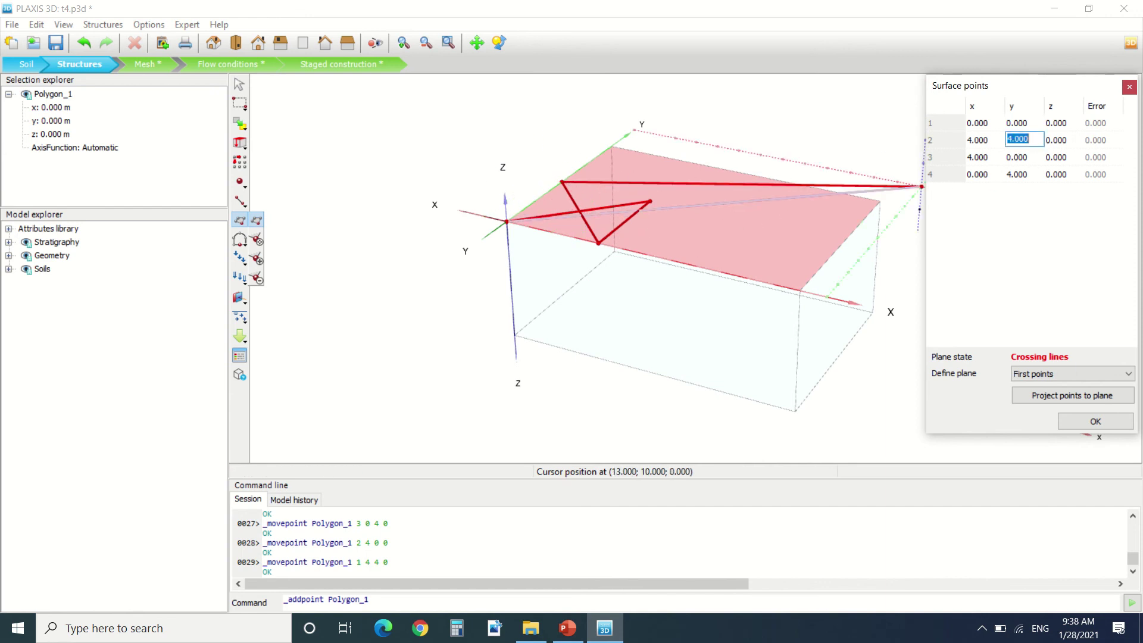
pyautogui.write('0')
pyautogui.press('Return')
pyautogui.write('4')
pyautogui.press('Return')
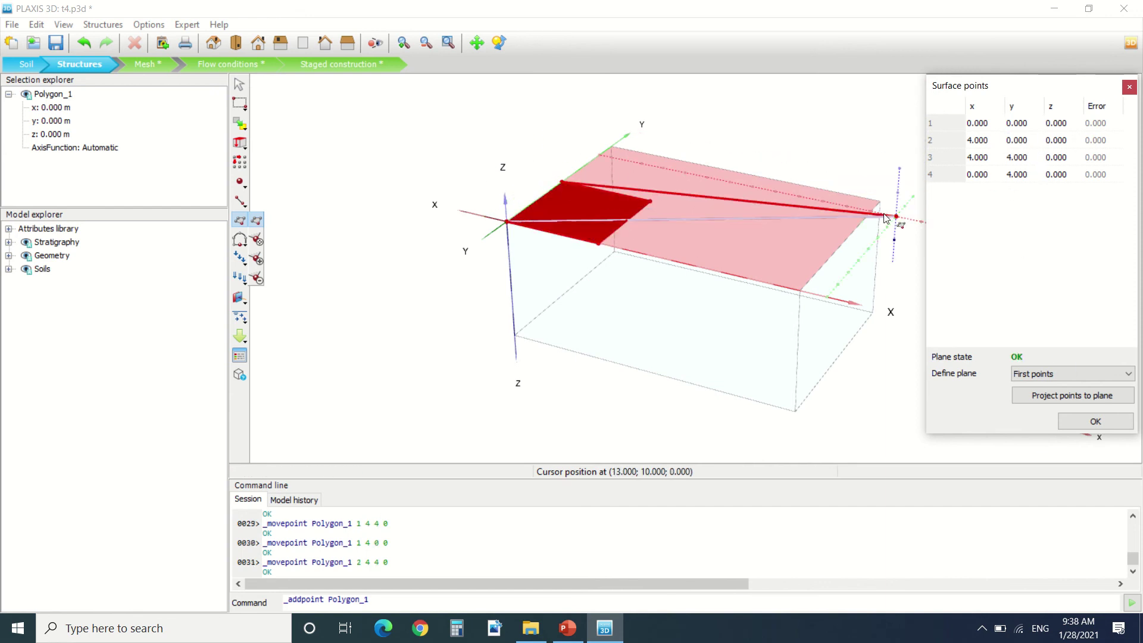
pyautogui.click(1096, 421)
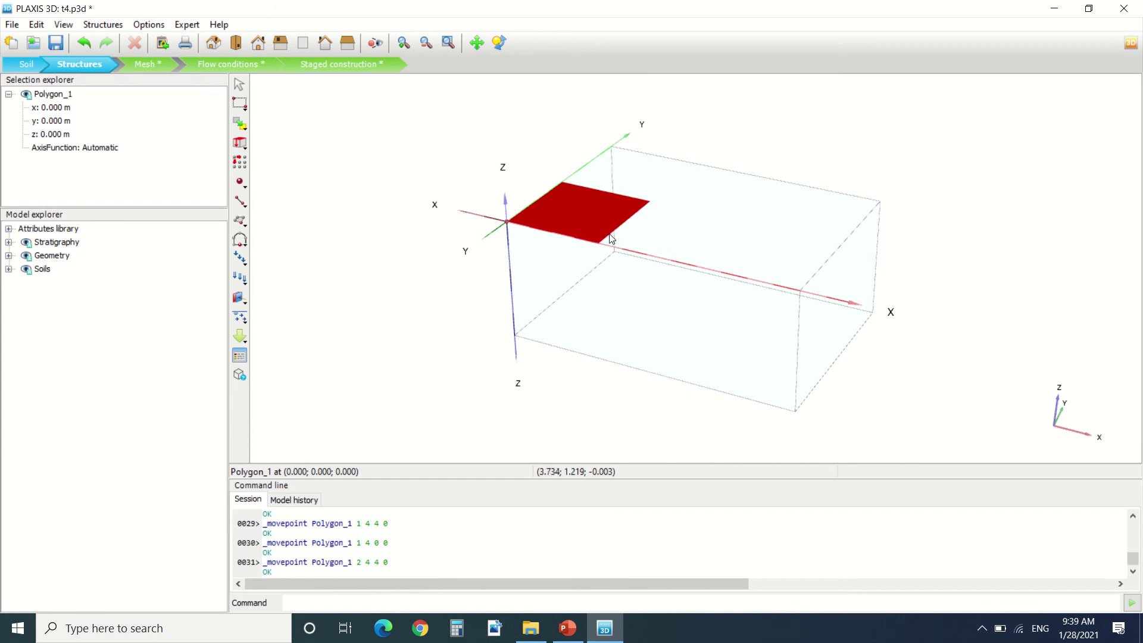
# Extrude Polygon_1 by 1 m along vector (0, 0, 1) to create Volume_1.
pyautogui.rightClick(599, 221)
pyautogui.click(302, 158)
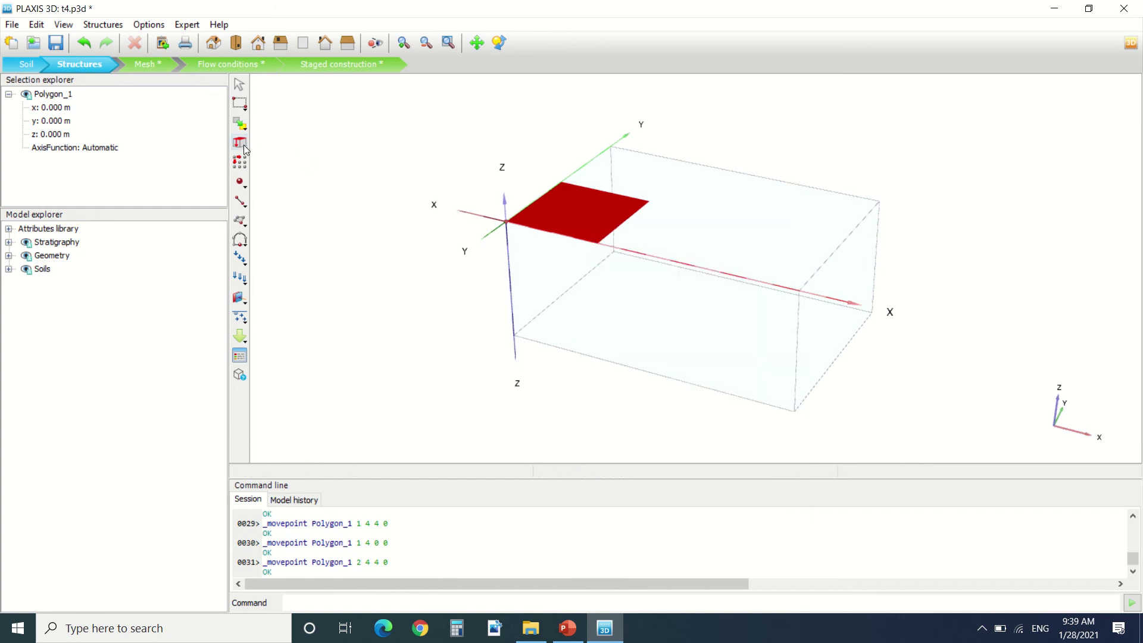
pyautogui.click(241, 144)
pyautogui.click(260, 146)
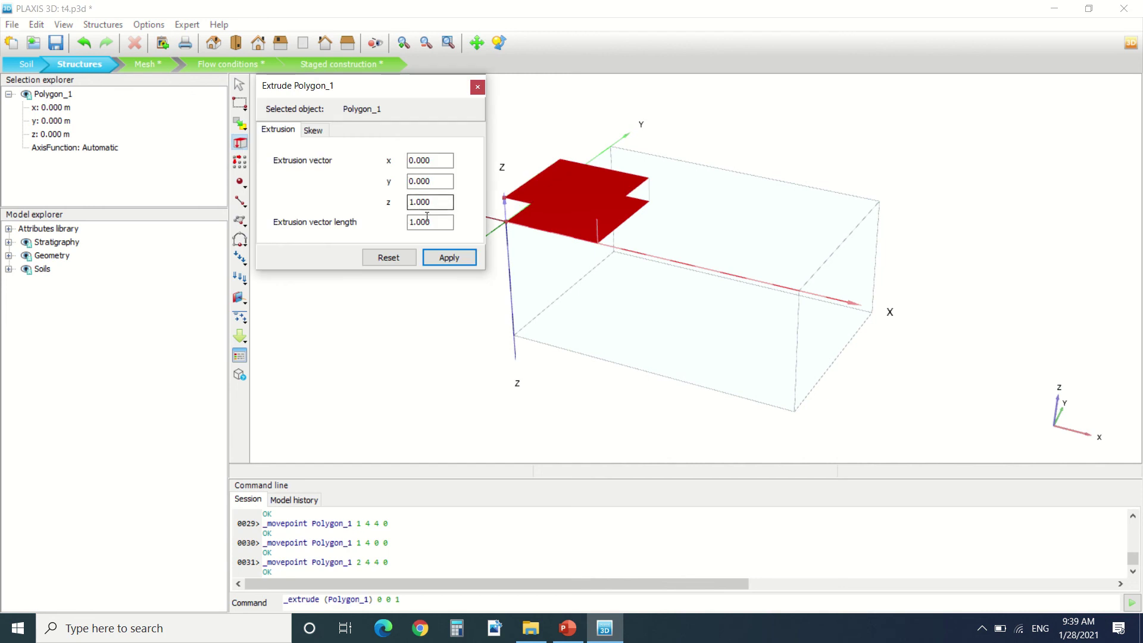
pyautogui.click(448, 257)
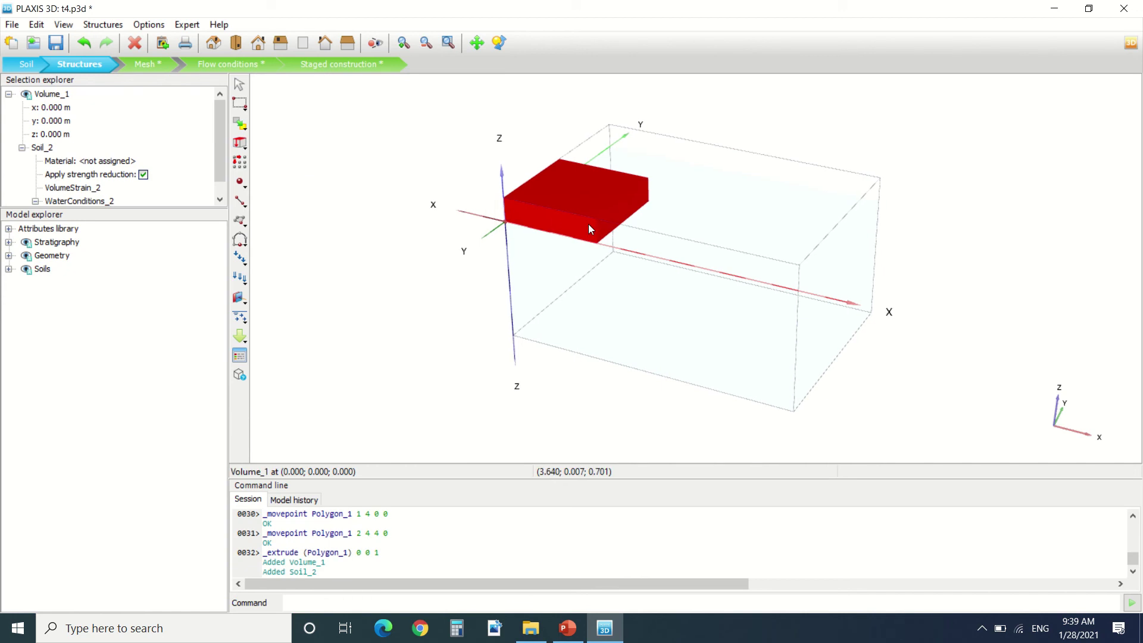
pyautogui.scroll(5, 595, 204)
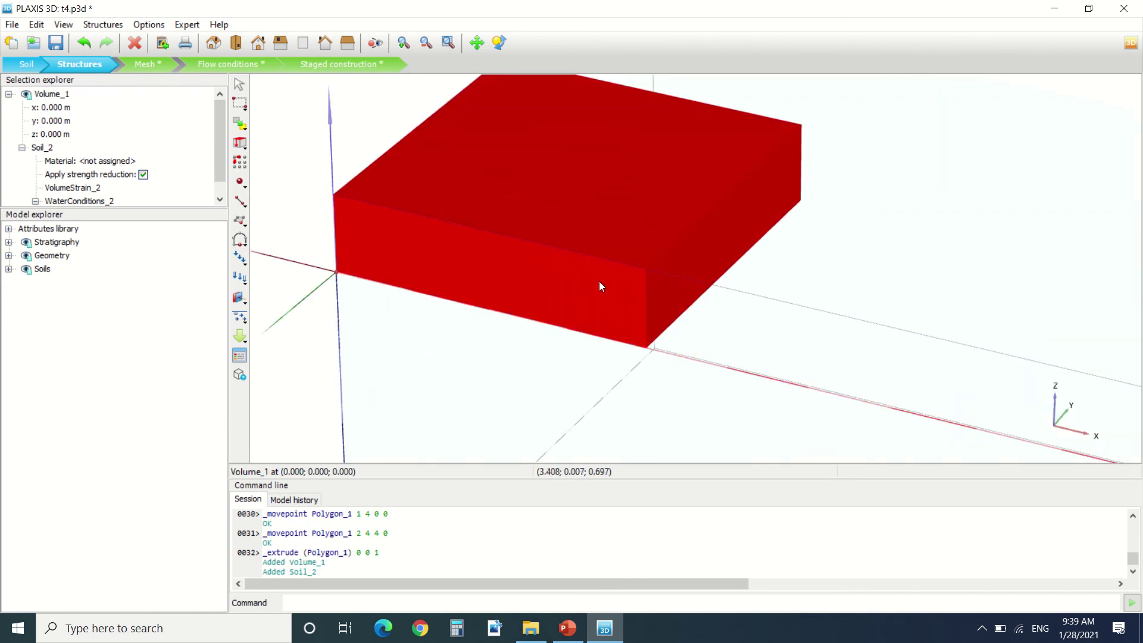
pyautogui.scroll(-3, 726, 275)
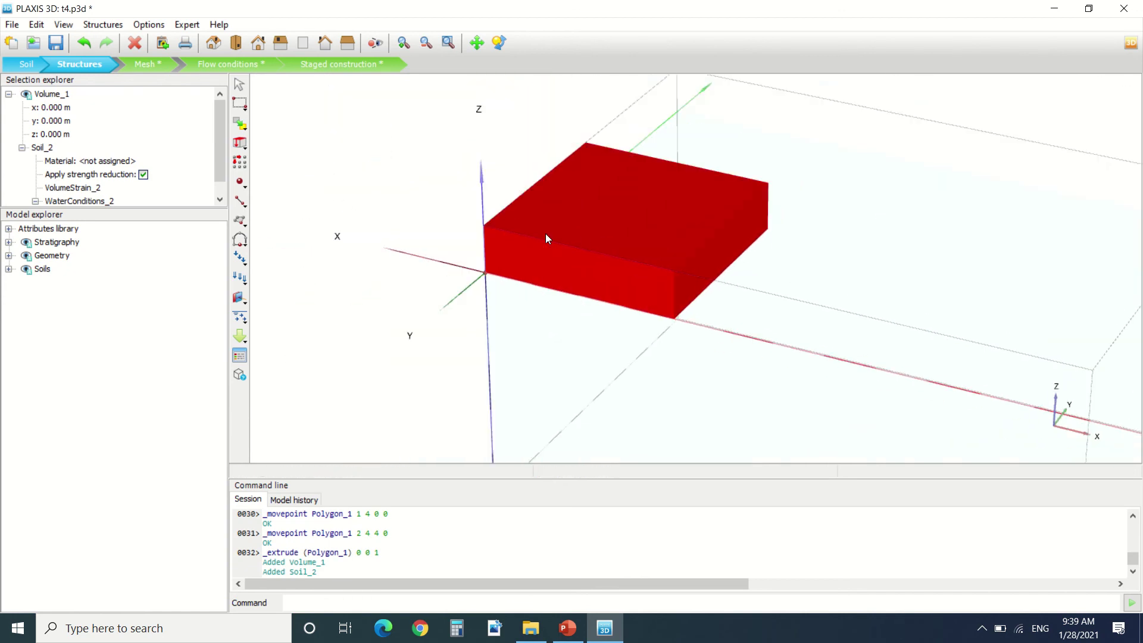
# Expand Geometry > Volumes in the Model explorer and hide Volume_1.
pyautogui.click(8, 243)
pyautogui.click(9, 283)
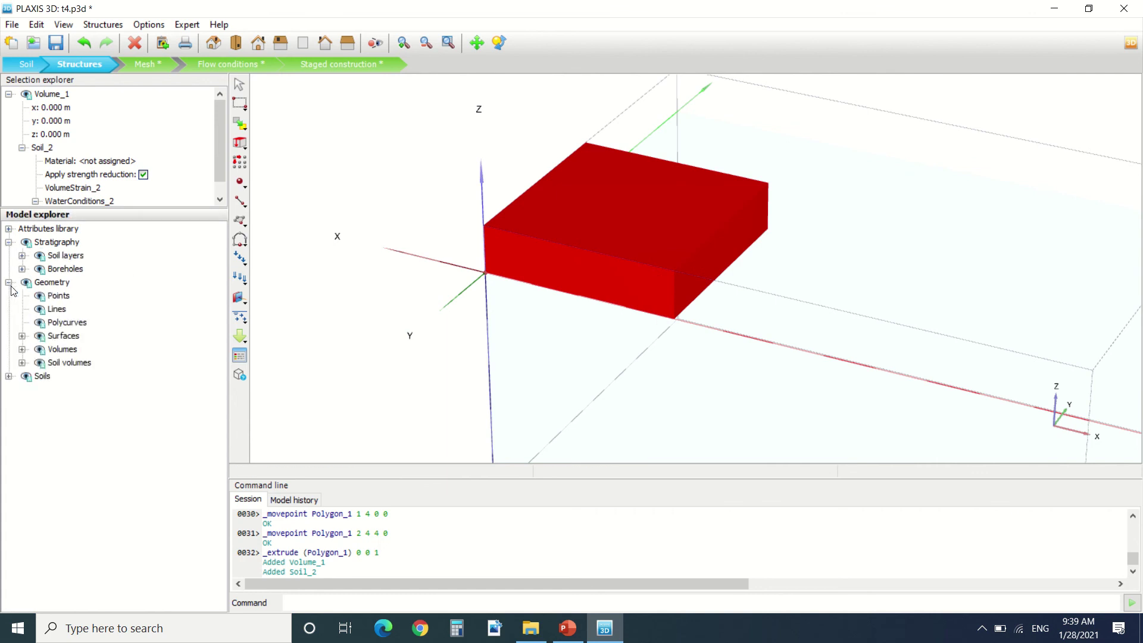
pyautogui.click(22, 350)
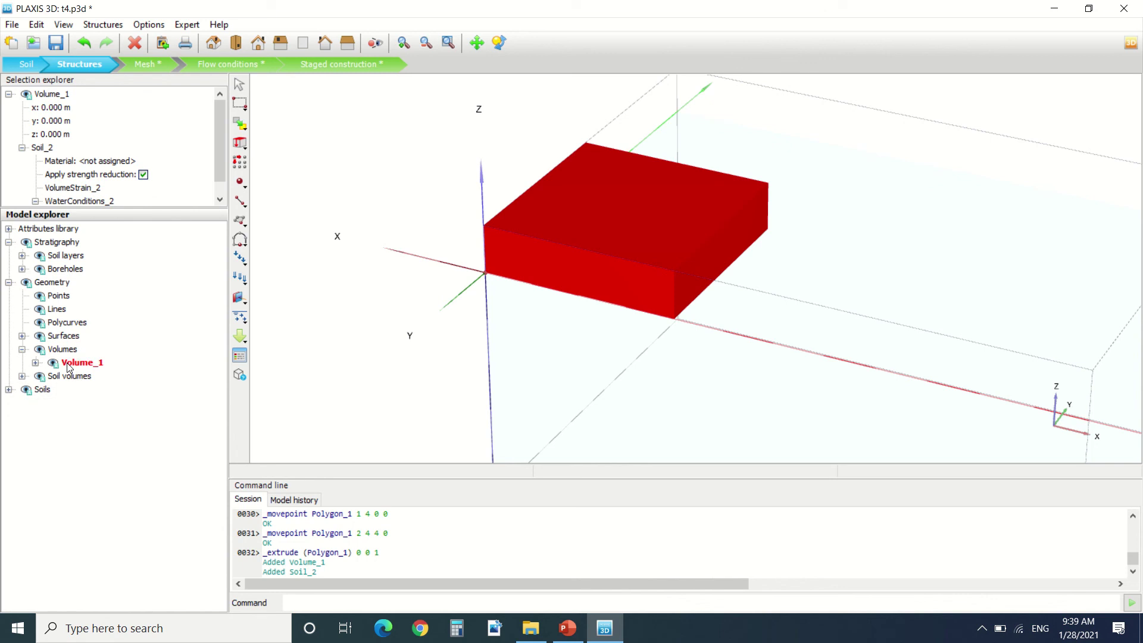
pyautogui.click(240, 143)
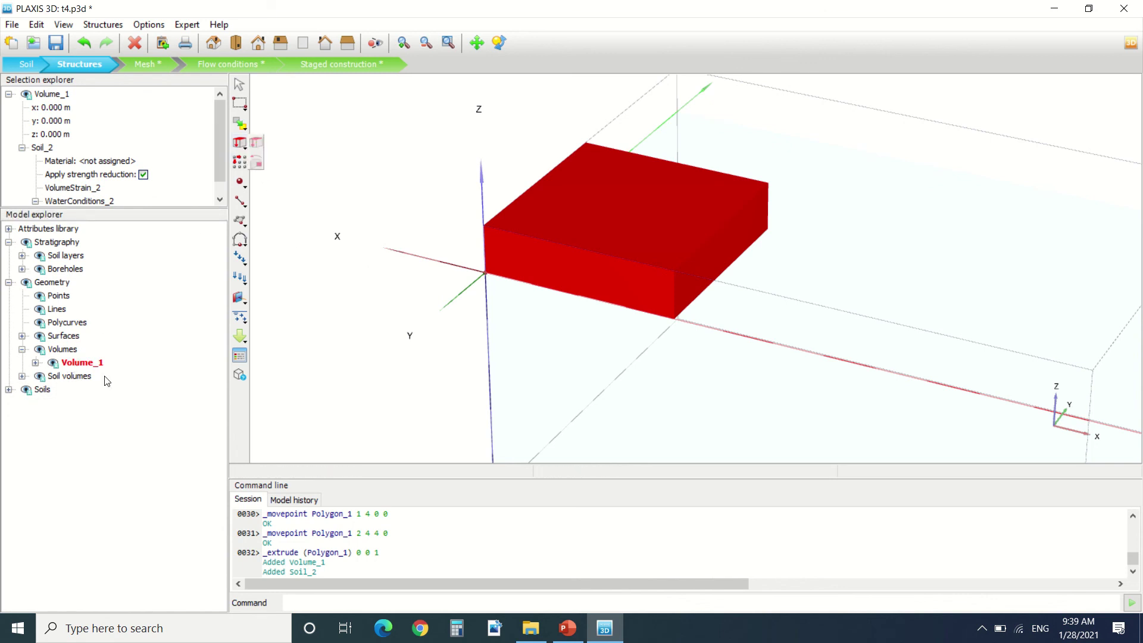
pyautogui.doubleClick(92, 363)
pyautogui.click(55, 364)
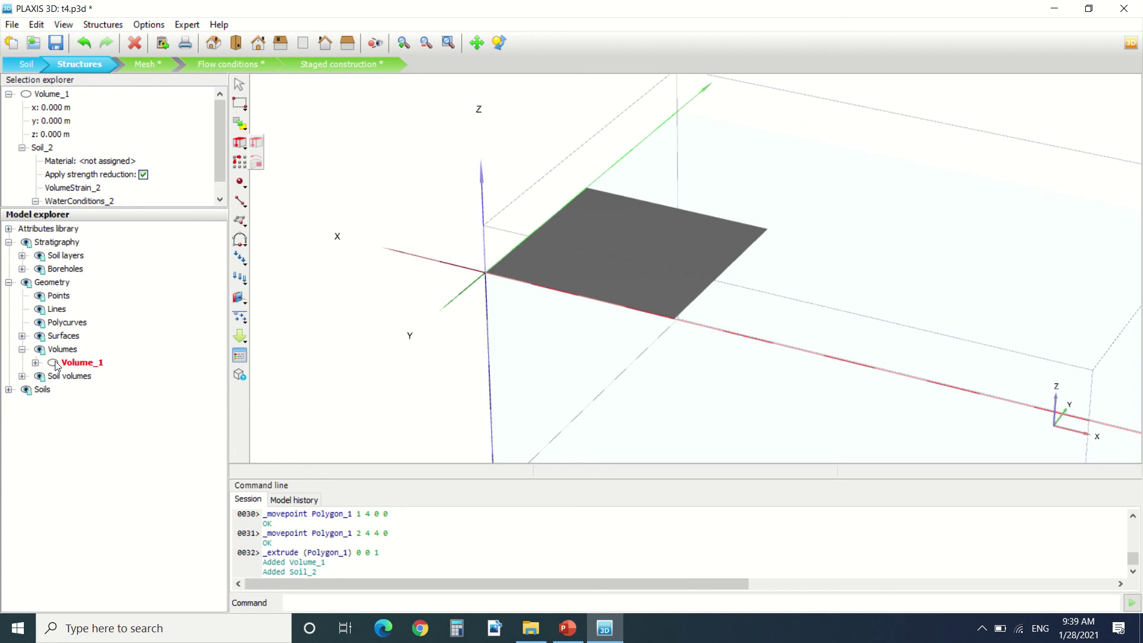
# Select Polygon_1 under Surfaces and bring up its Revolve settings.
pyautogui.click(22, 336)
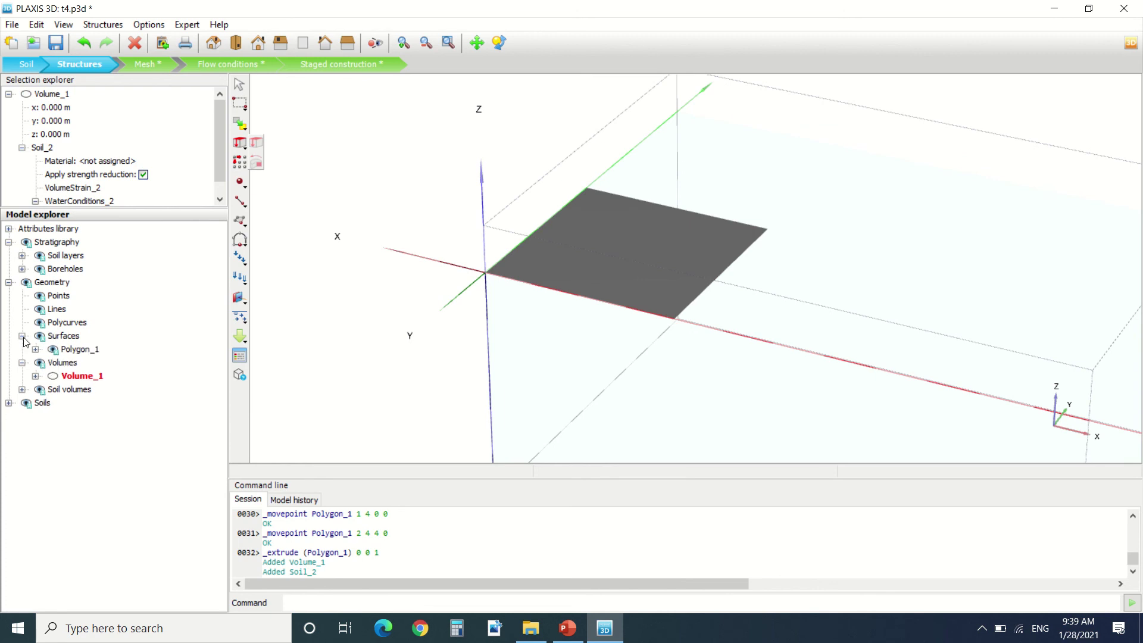
pyautogui.click(80, 350)
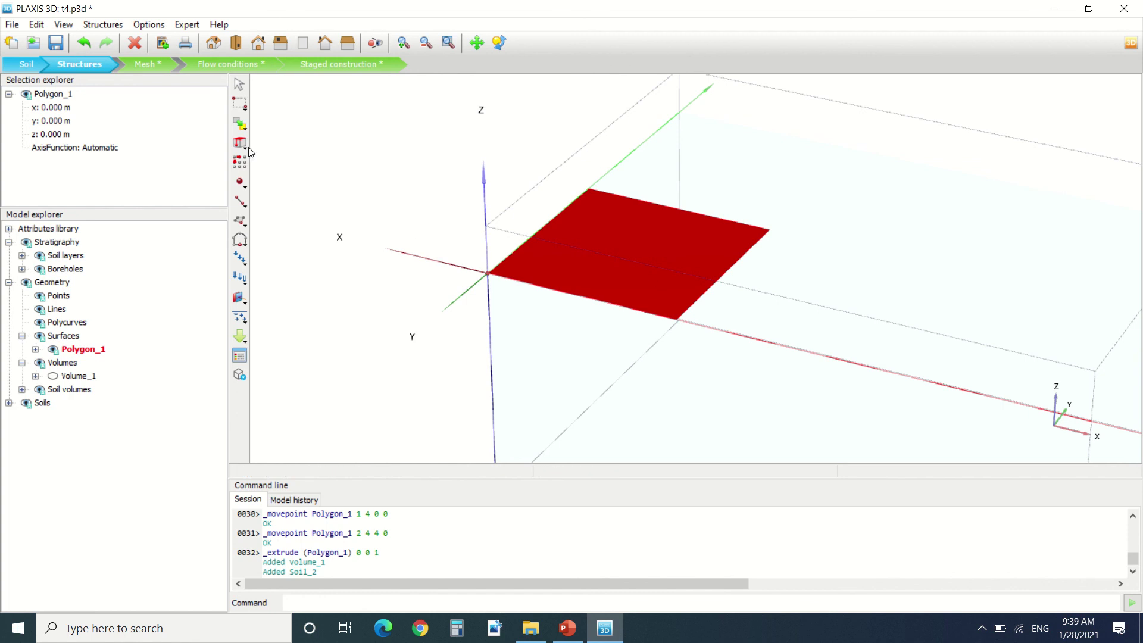
pyautogui.click(249, 153)
# Preview a 40° rotation of Polygon_1, then close Revolve without applying.
pyautogui.click(256, 162)
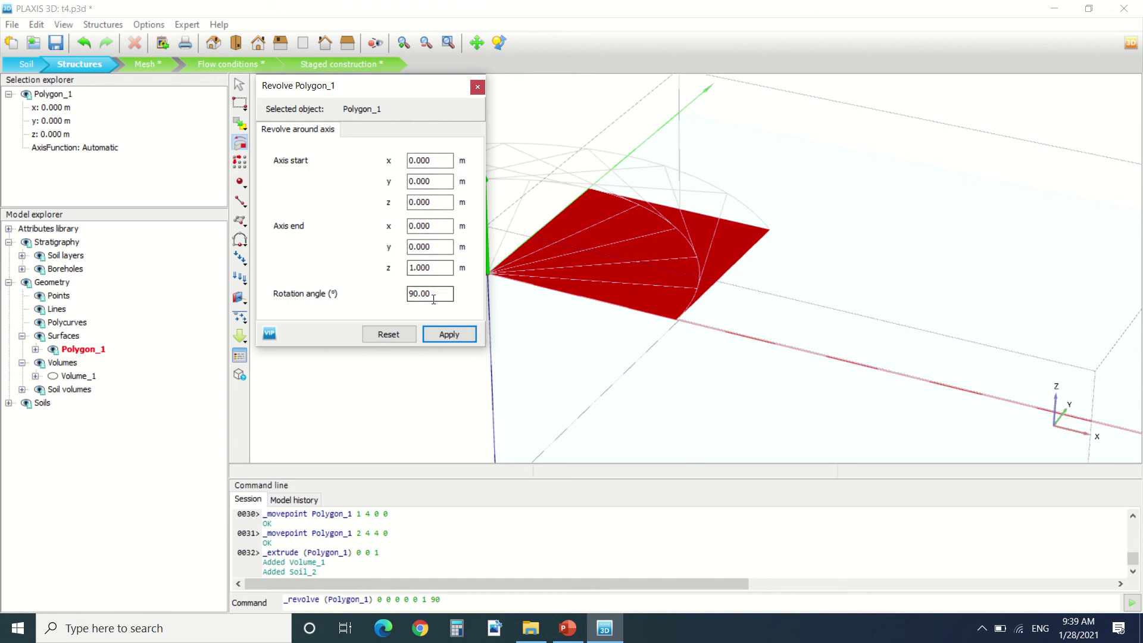
pyautogui.moveTo(438, 294); pyautogui.dragTo(388, 297)
pyautogui.moveTo(358, 88); pyautogui.dragTo(210, 89)
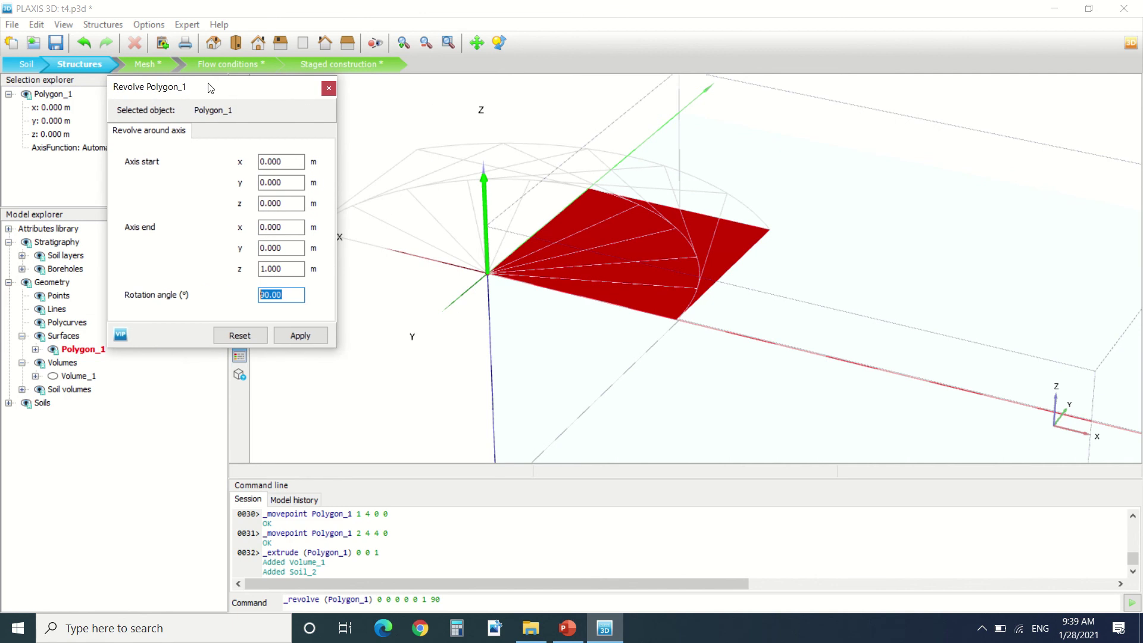
pyautogui.write('40')
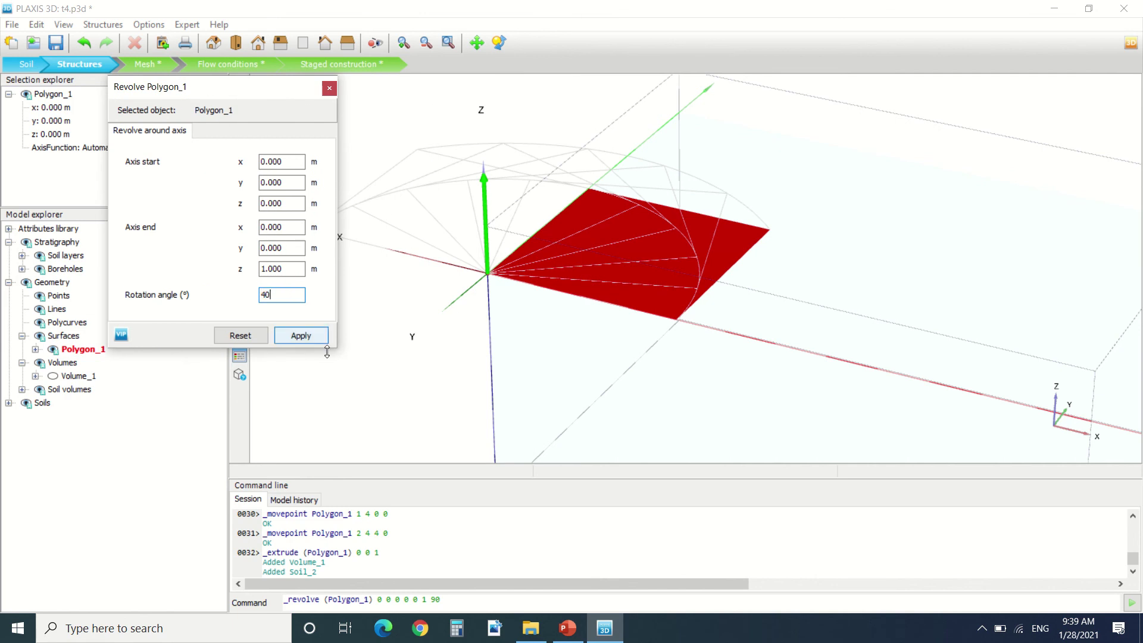
pyautogui.click(302, 269)
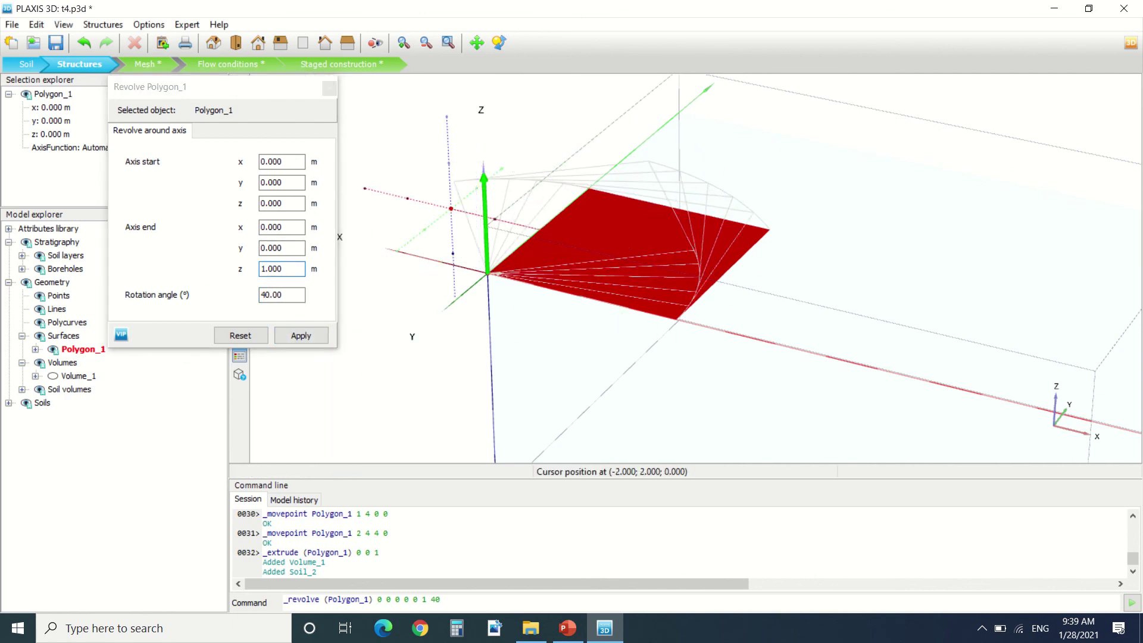
pyautogui.click(267, 336)
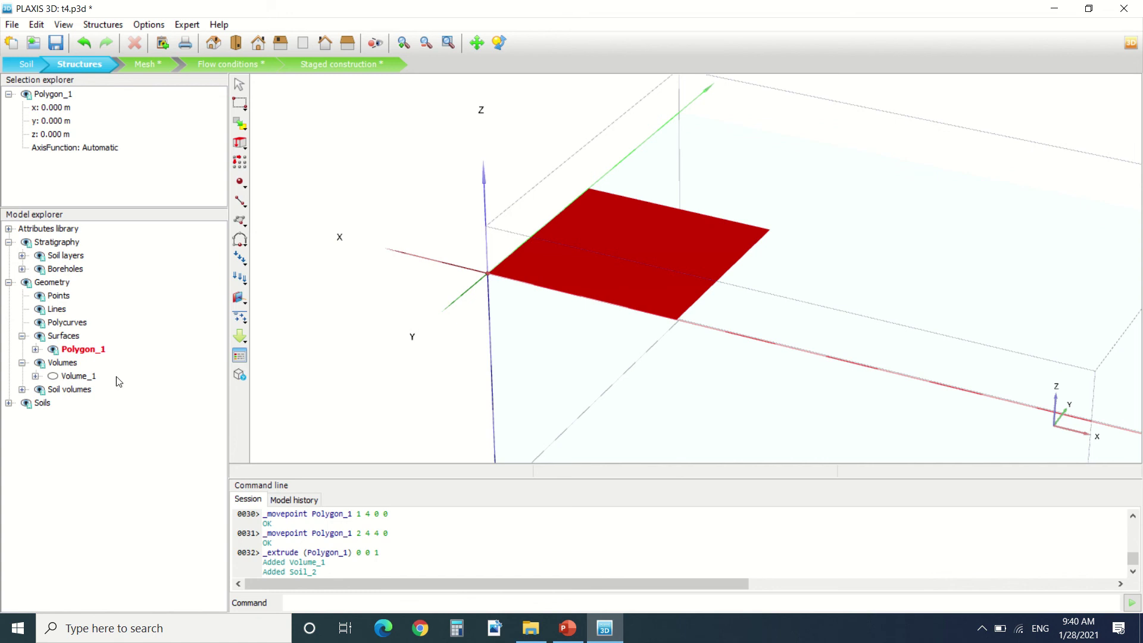
# Show Volume_1 again and inspect its right-click menu in Mesh mode.
pyautogui.click(53, 377)
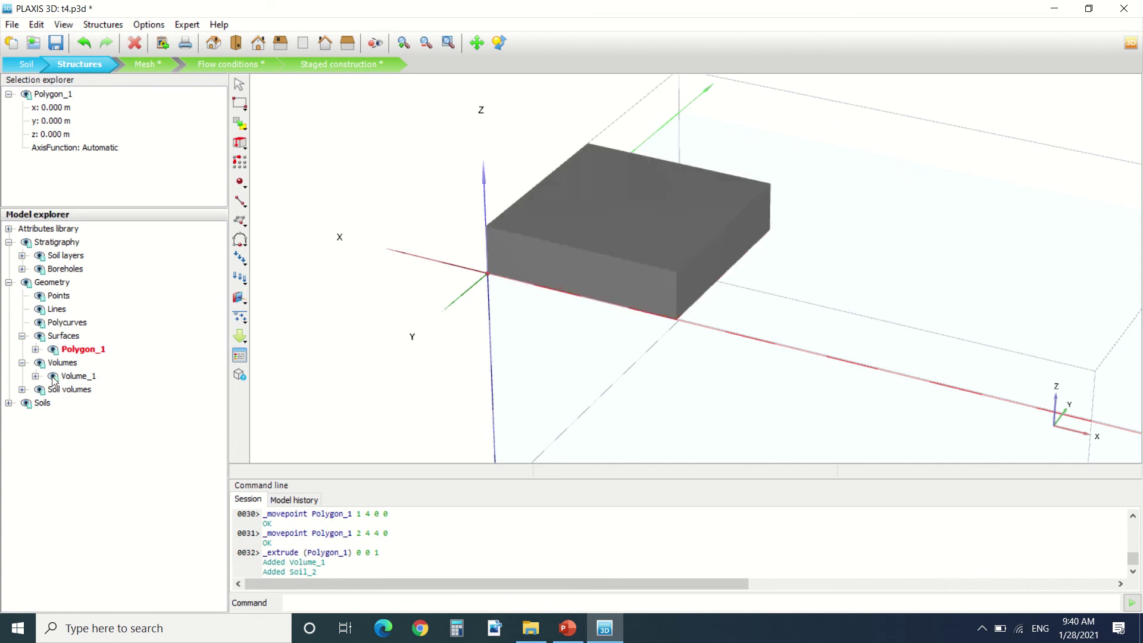
pyautogui.click(141, 64)
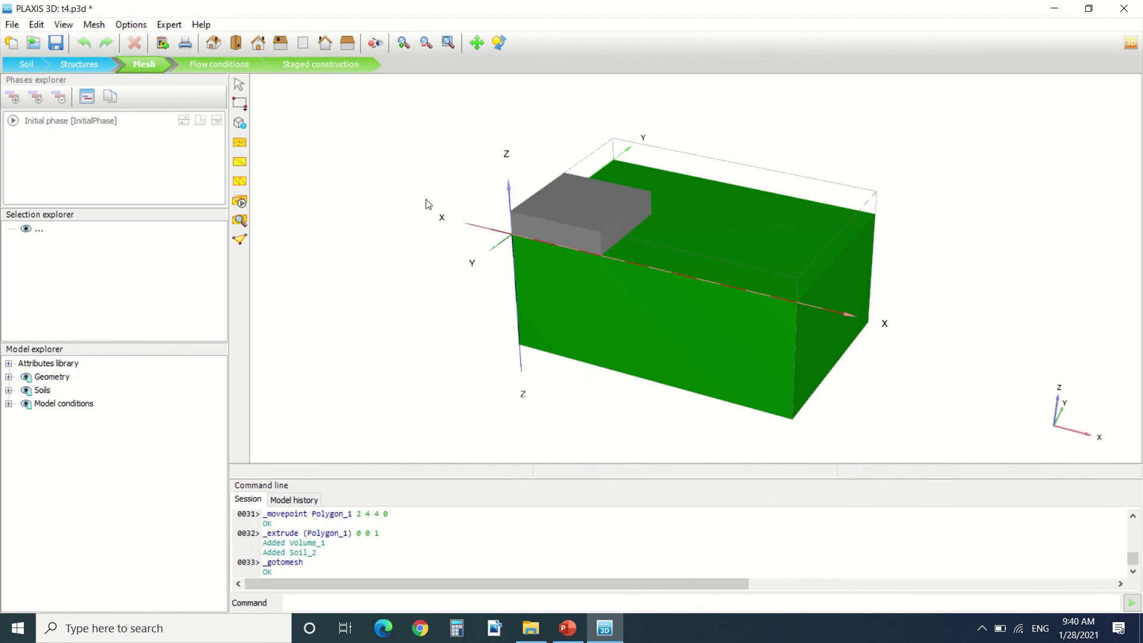
pyautogui.click(602, 226)
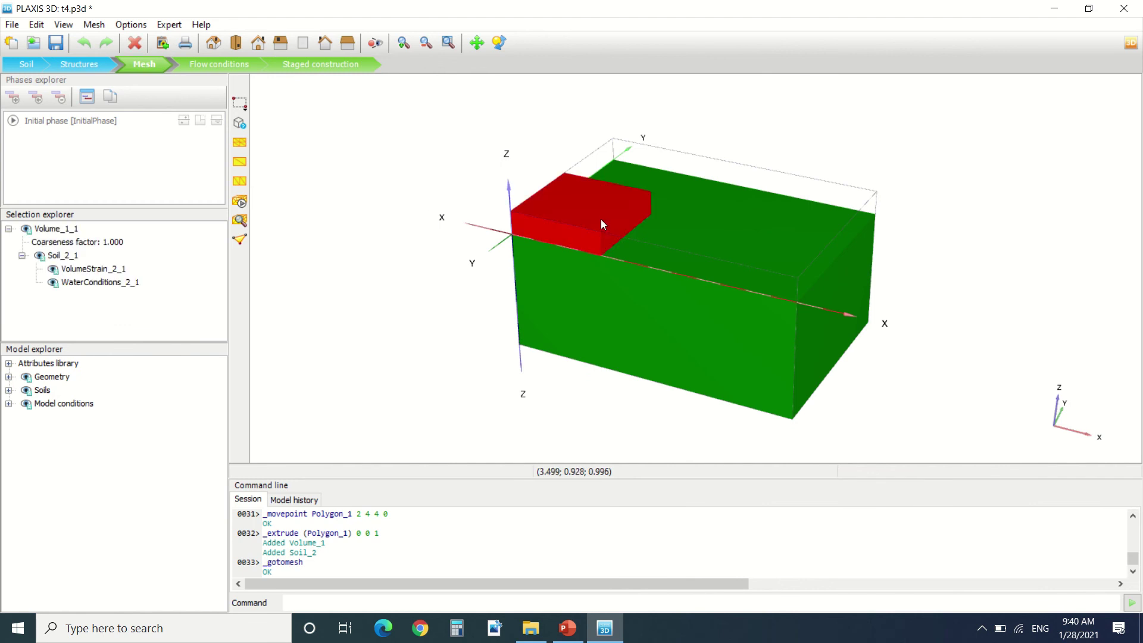
pyautogui.rightClick(601, 220)
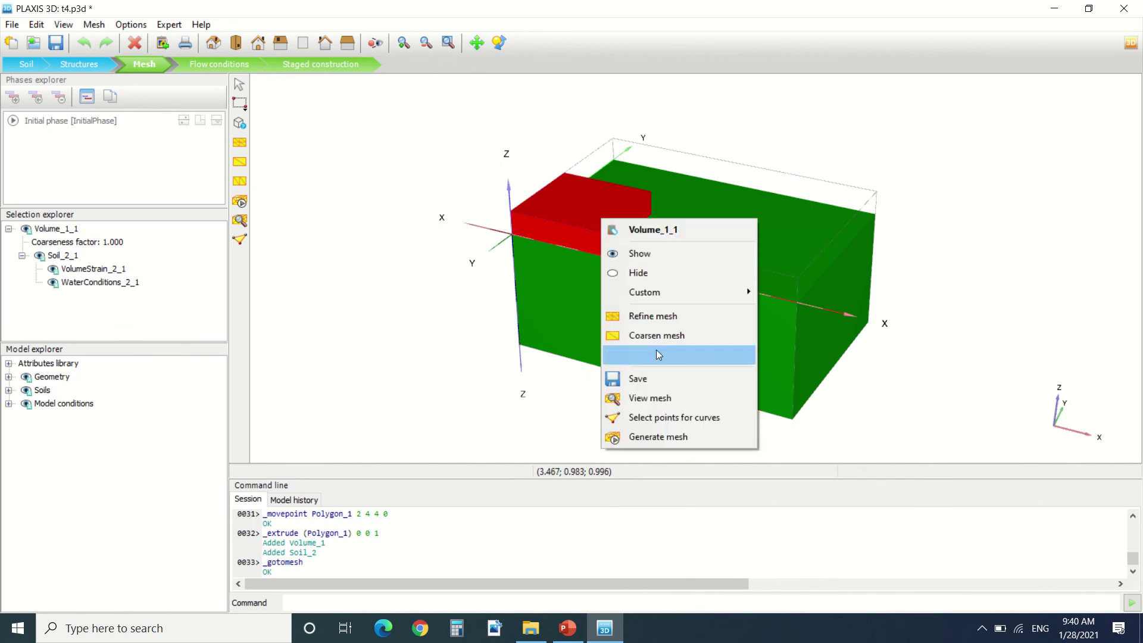
pyautogui.click(75, 76)
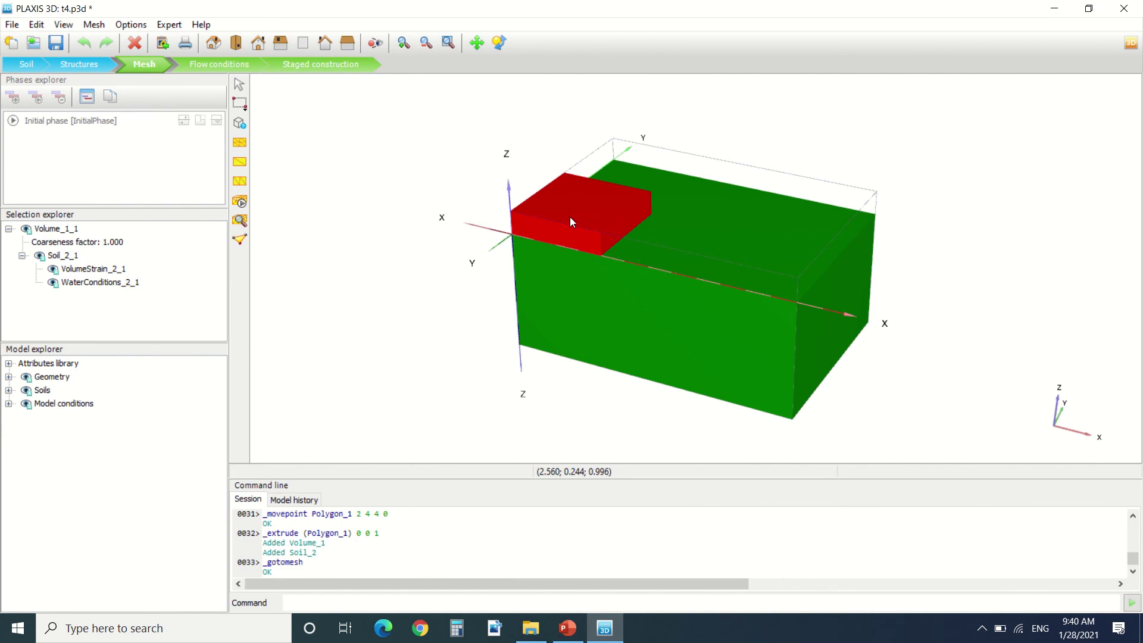
# Return to Structures mode and inspect Volume_1's right-click menu there.
pyautogui.click(79, 64)
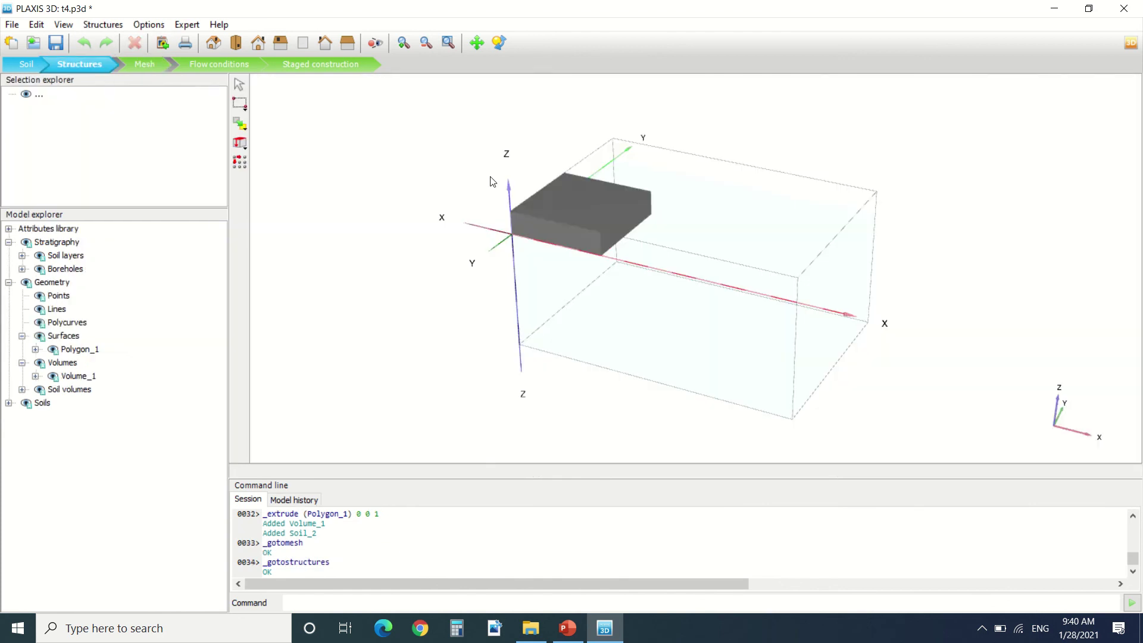
pyautogui.click(566, 217)
pyautogui.rightClick(566, 217)
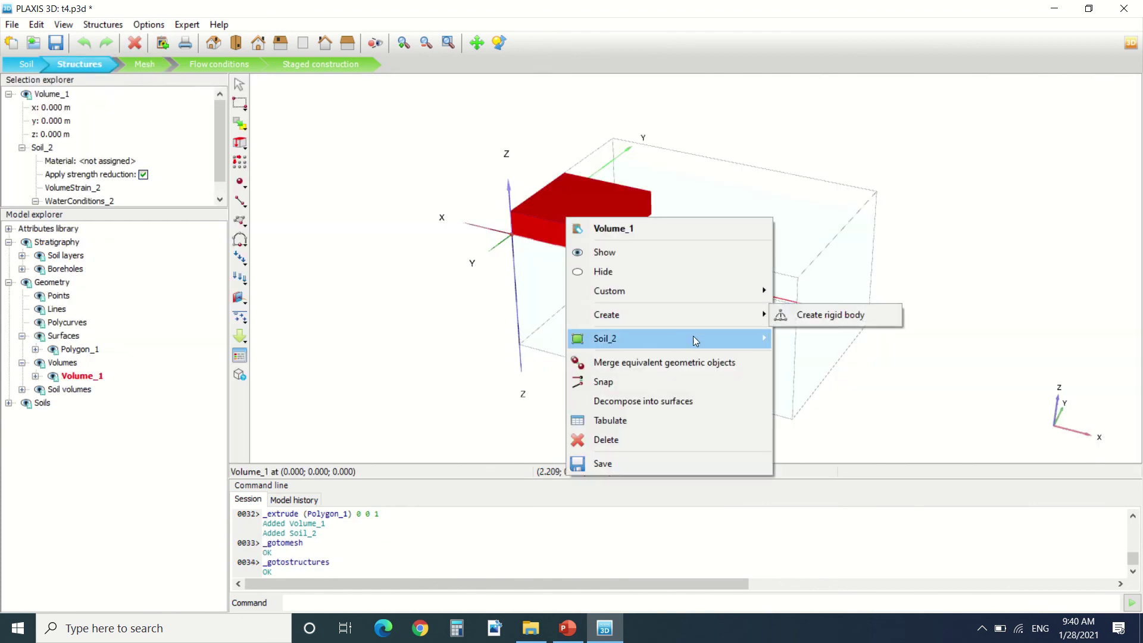
pyautogui.moveTo(719, 339)
pyautogui.click(867, 341)
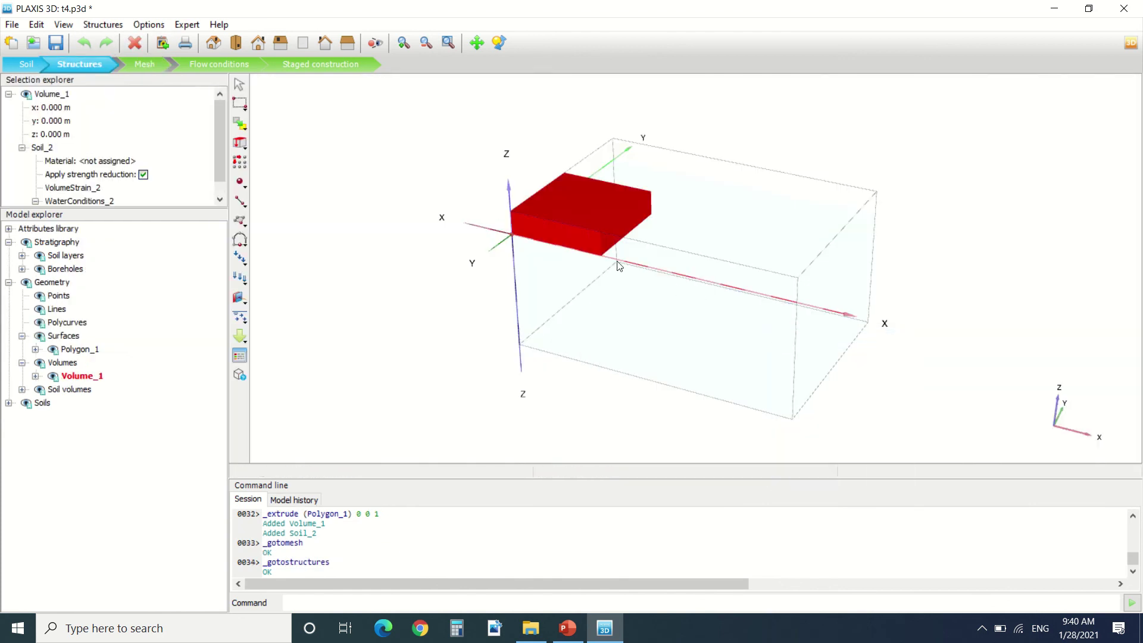
# In Mesh mode, generate the mesh with the Medium element distribution.
pyautogui.click(148, 65)
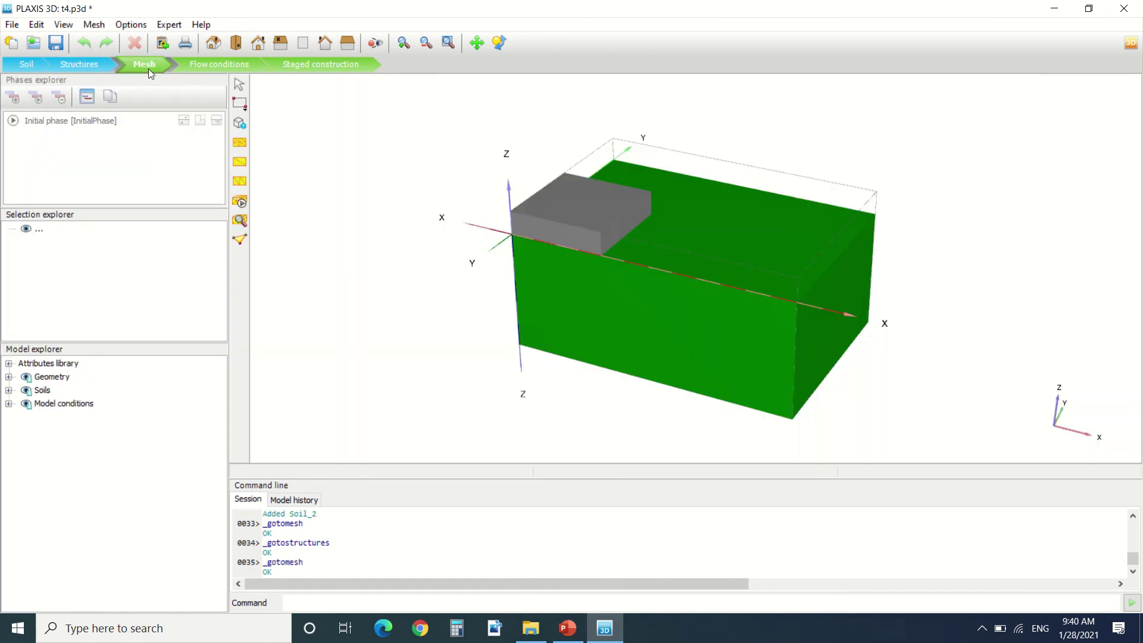
pyautogui.click(241, 202)
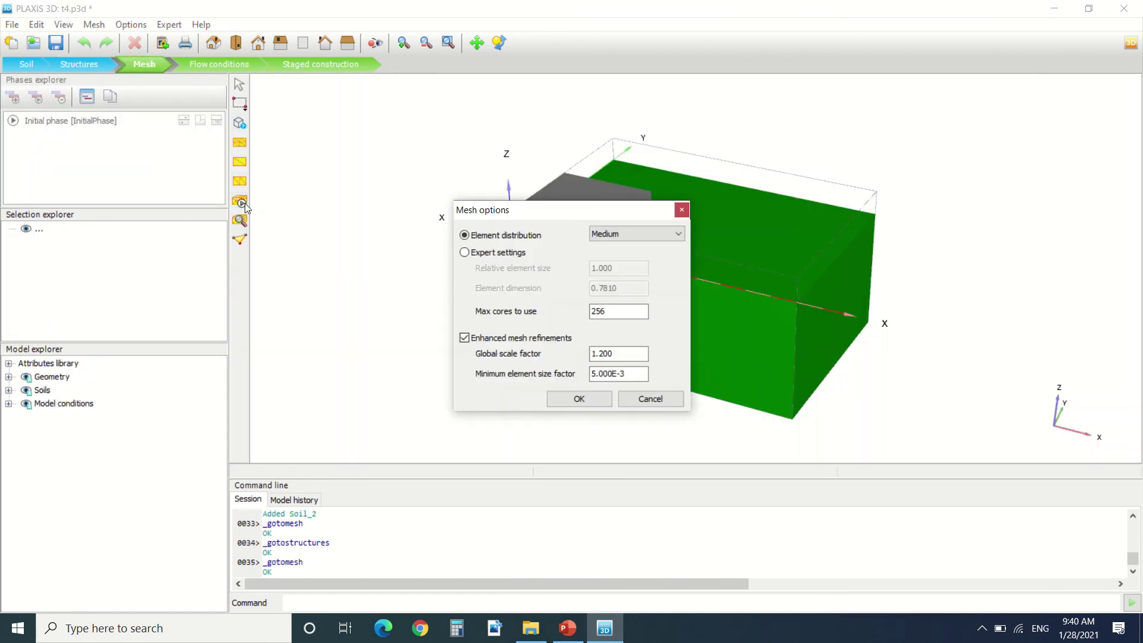
pyautogui.click(624, 236)
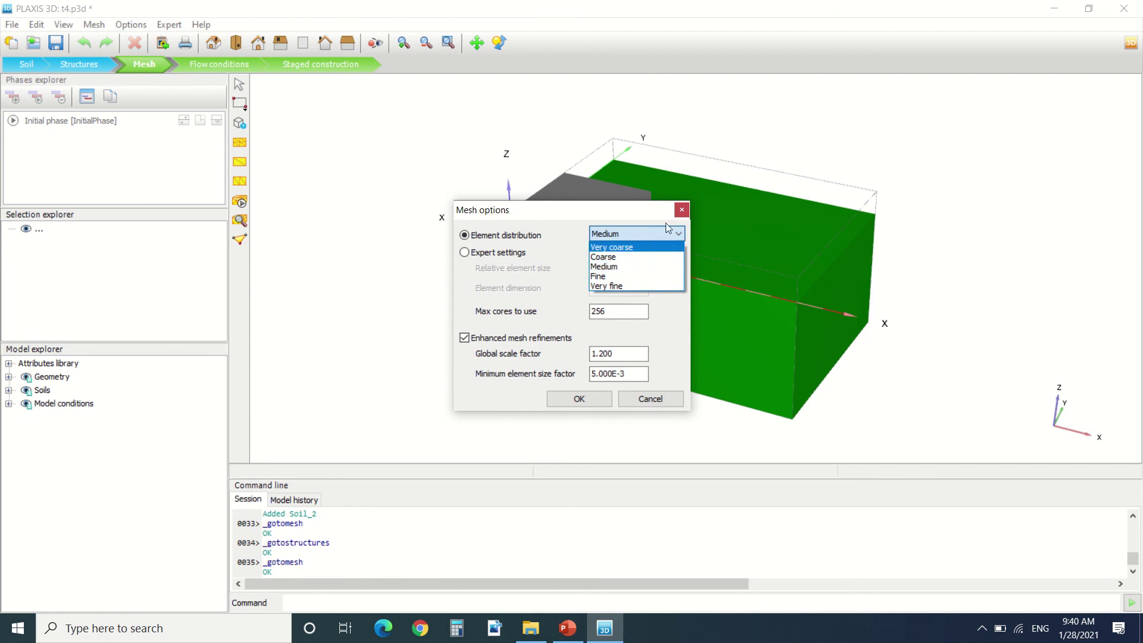
pyautogui.click(587, 400)
pyautogui.click(586, 400)
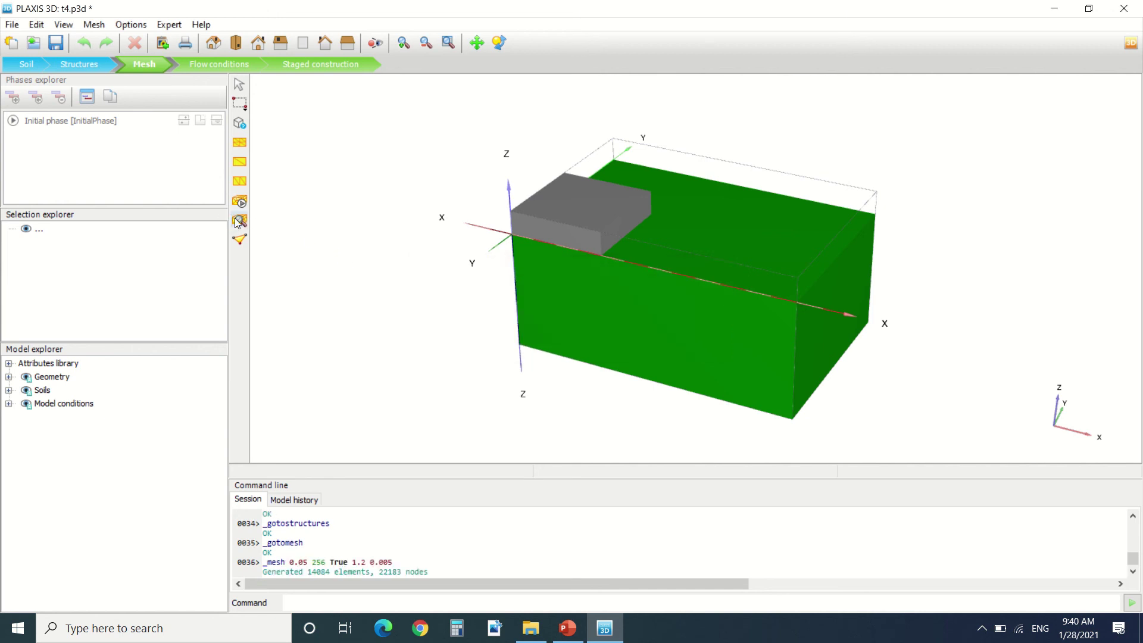
pyautogui.click(238, 221)
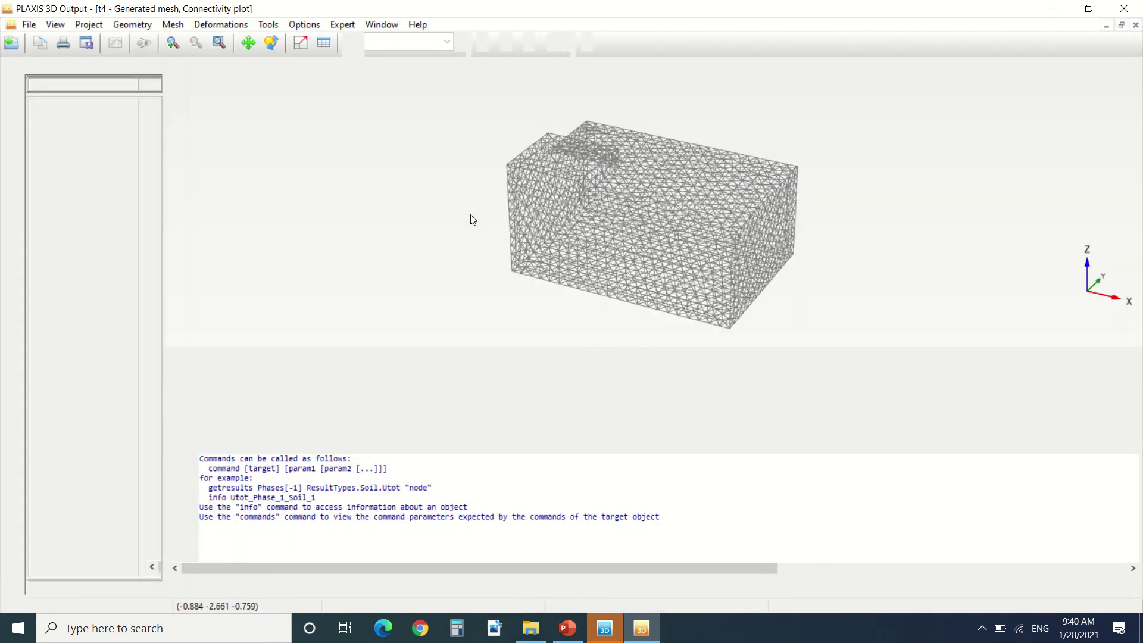
pyautogui.scroll(3, 619, 154)
pyautogui.scroll(5, 559, 120)
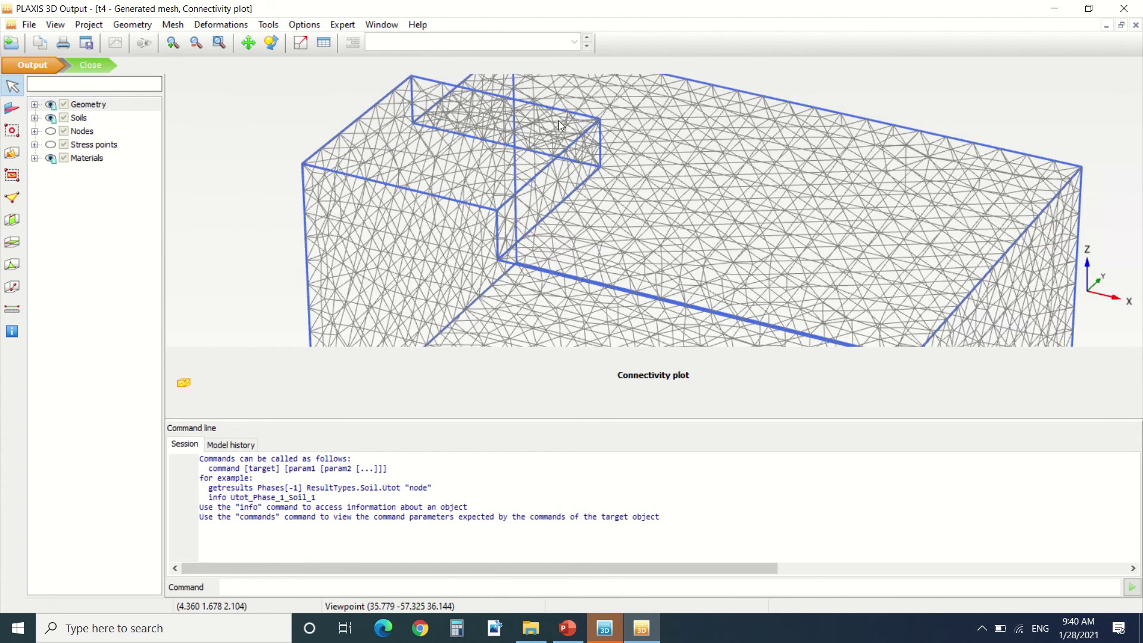
pyautogui.scroll(-6, 538, 163)
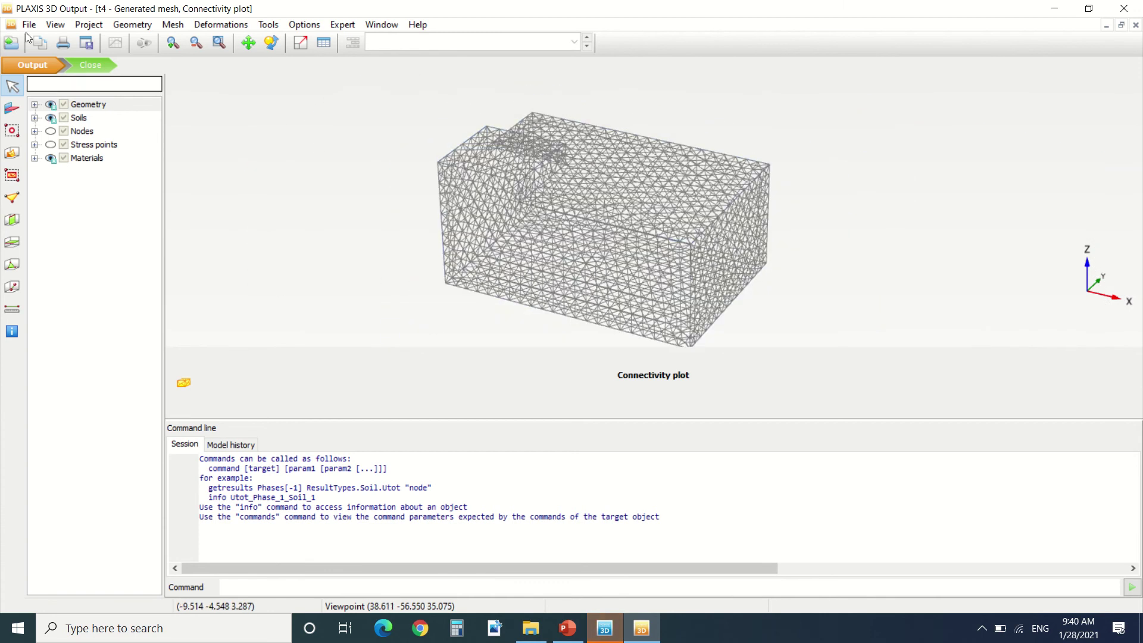
pyautogui.click(106, 59)
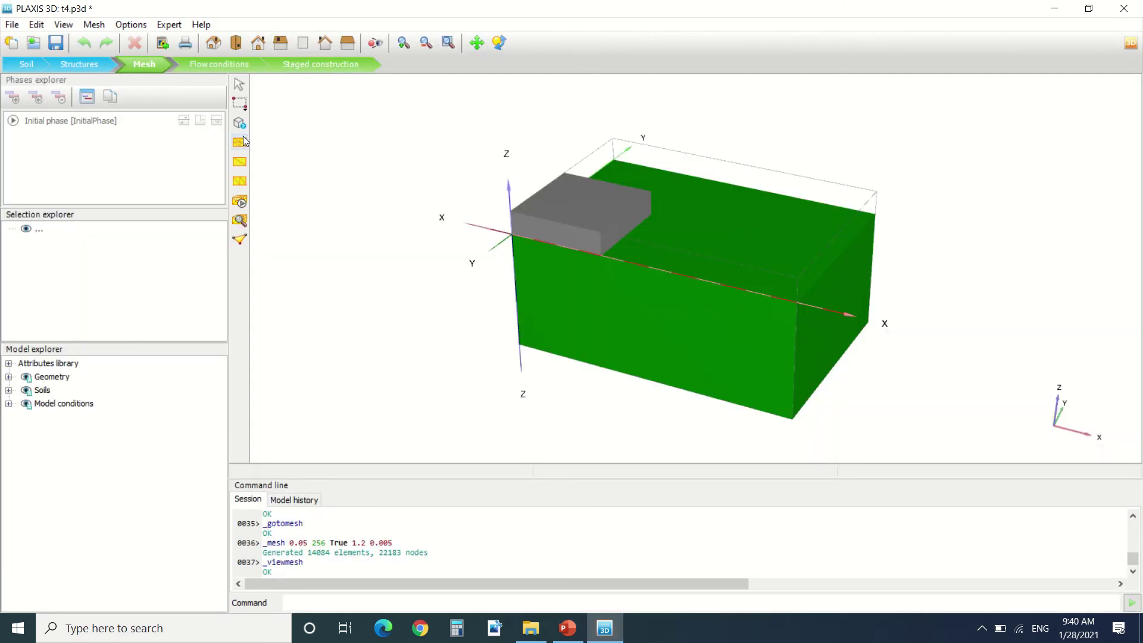